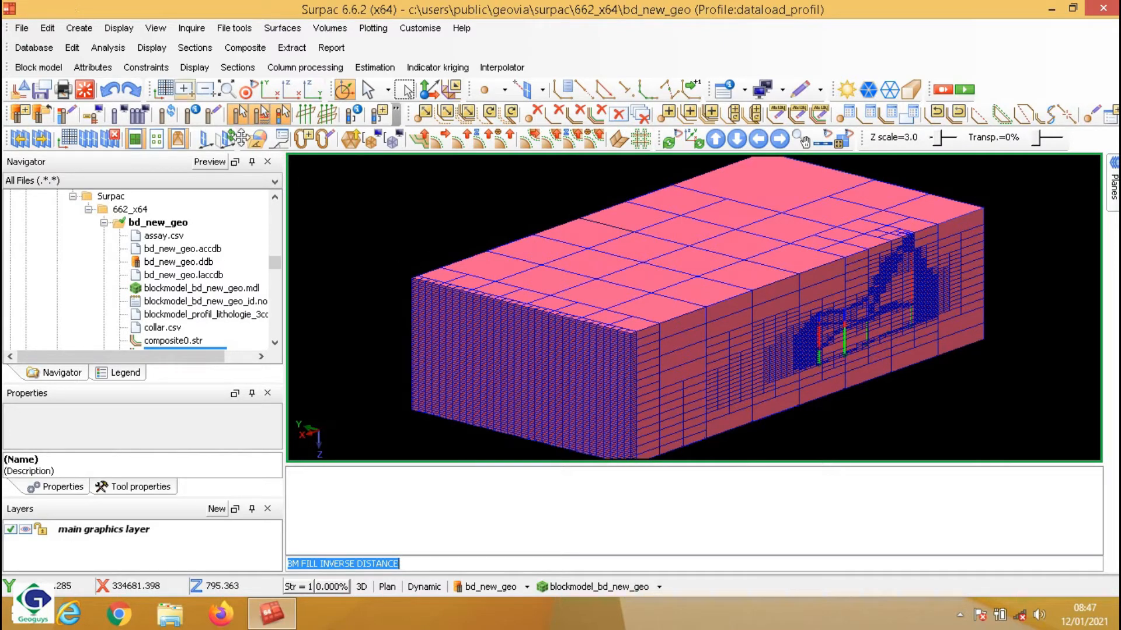
- Start a new constraint file and add a BLOCK constraint for attribute ni >= 1.5
click(155, 70)
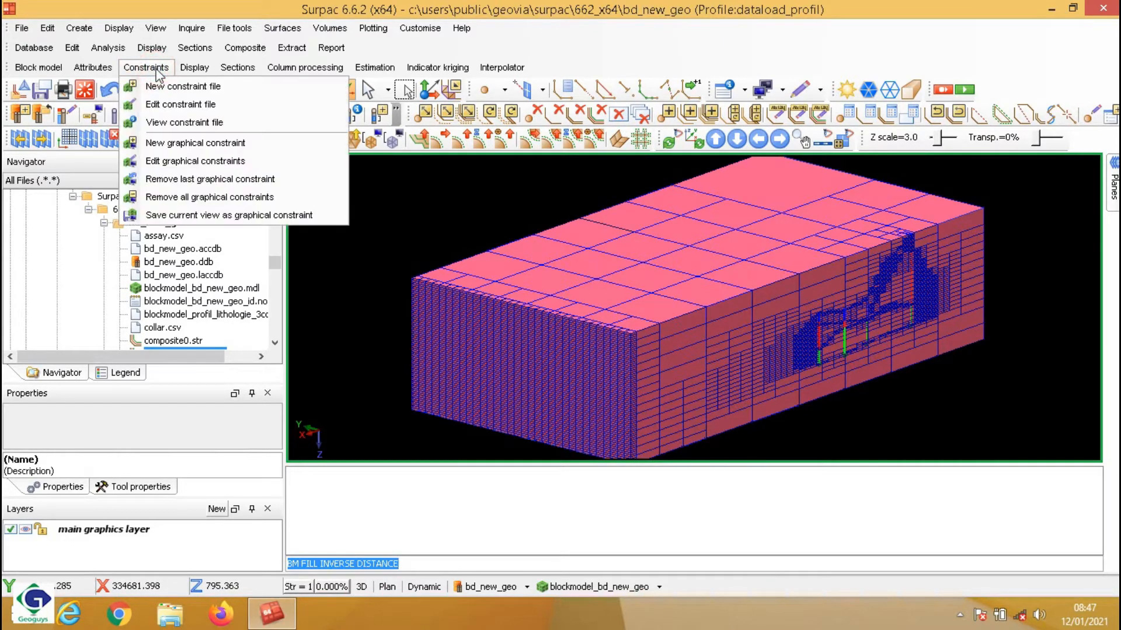
click(165, 88)
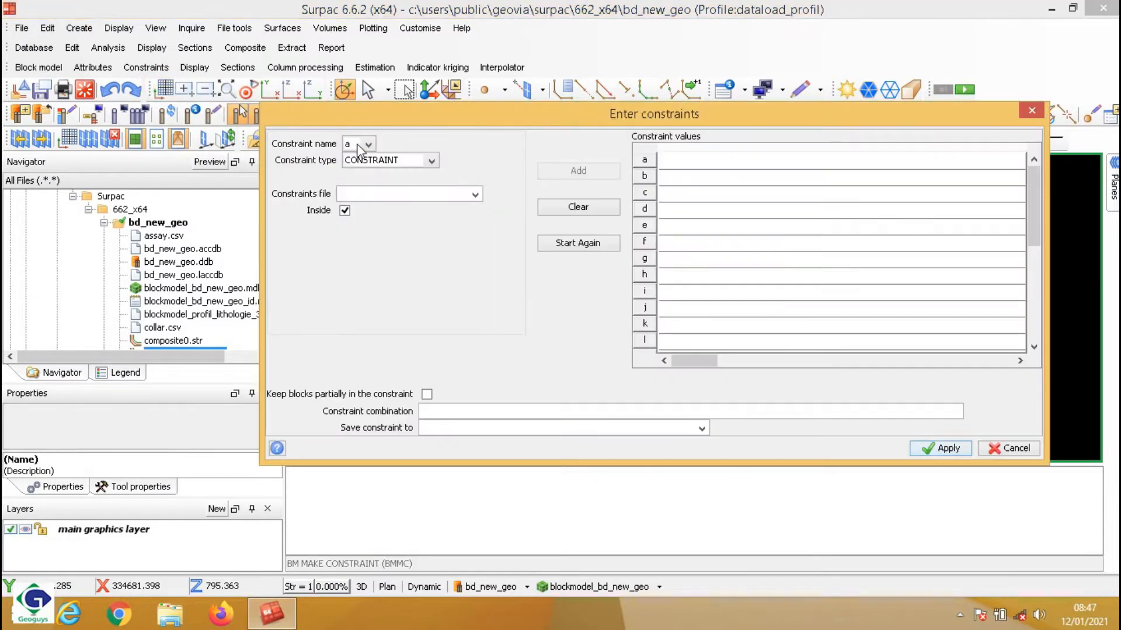
click(431, 162)
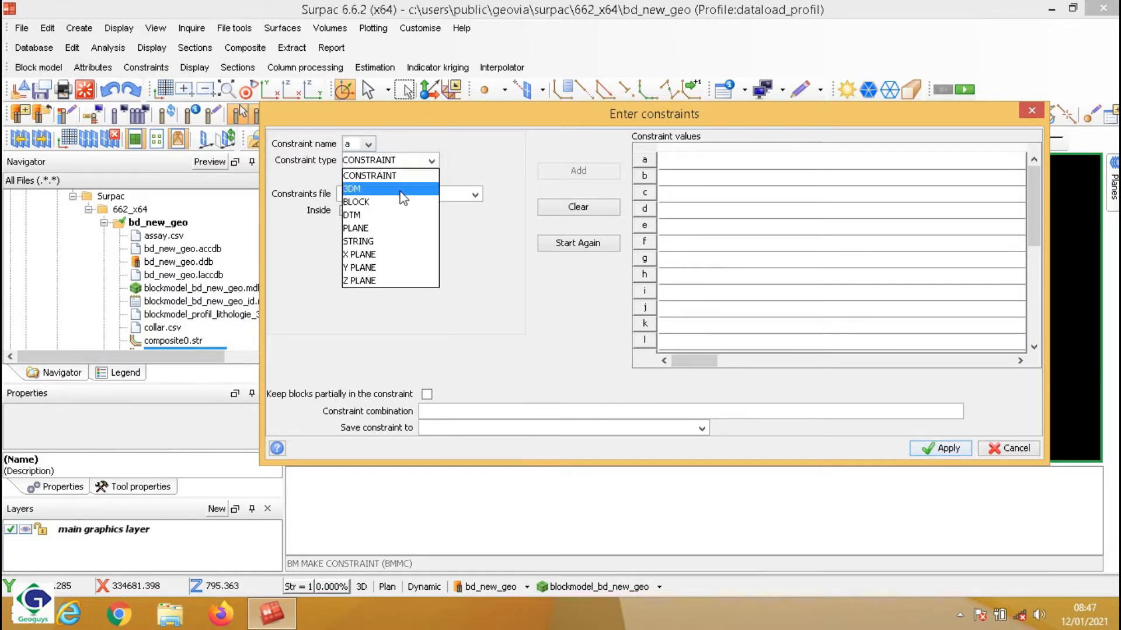
click(401, 205)
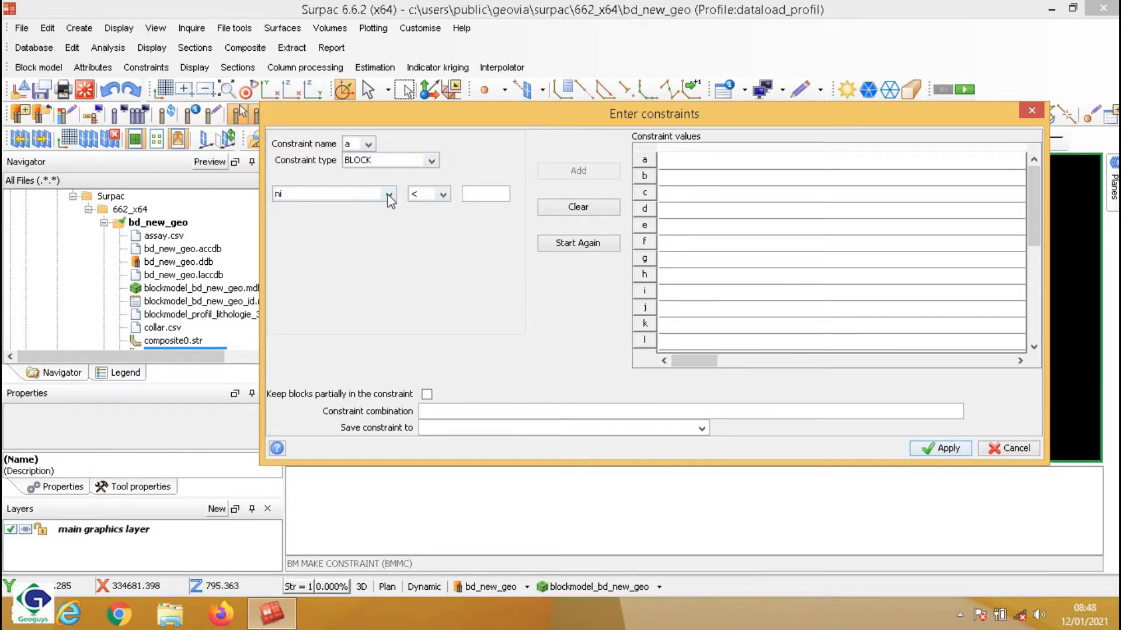
click(388, 194)
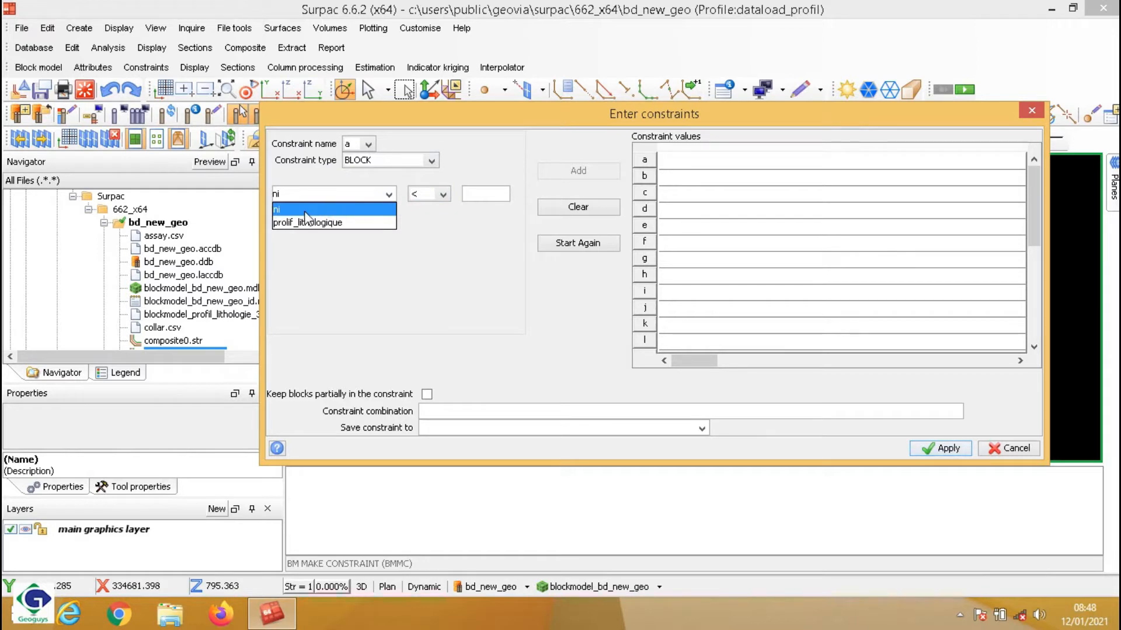
click(286, 213)
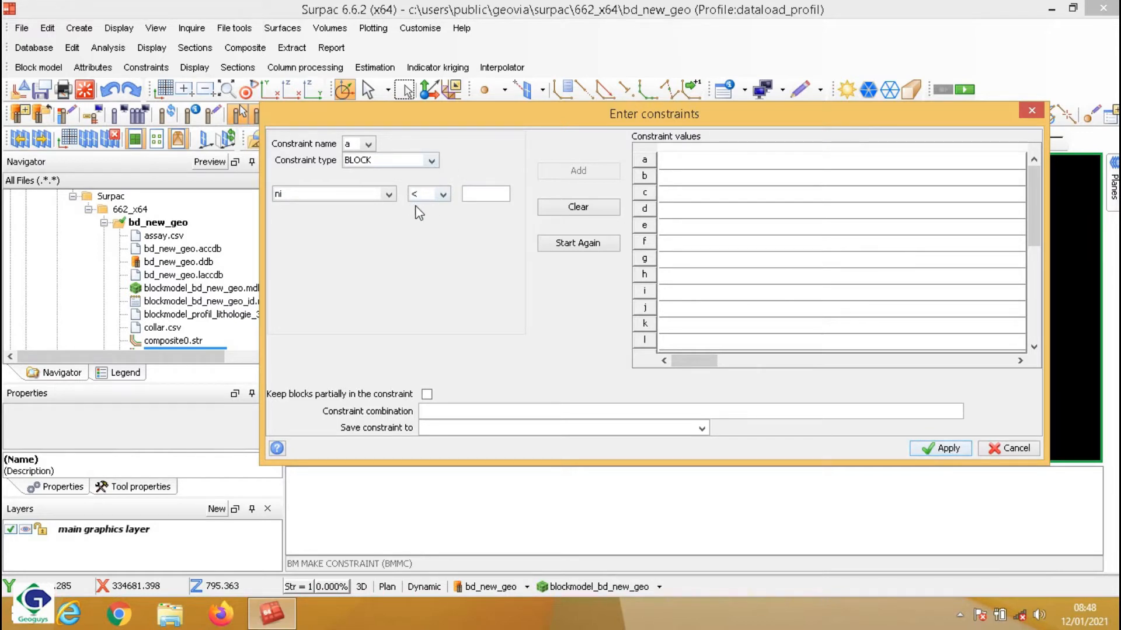
click(445, 193)
click(431, 264)
click(472, 195)
text(1.5)
click(570, 173)
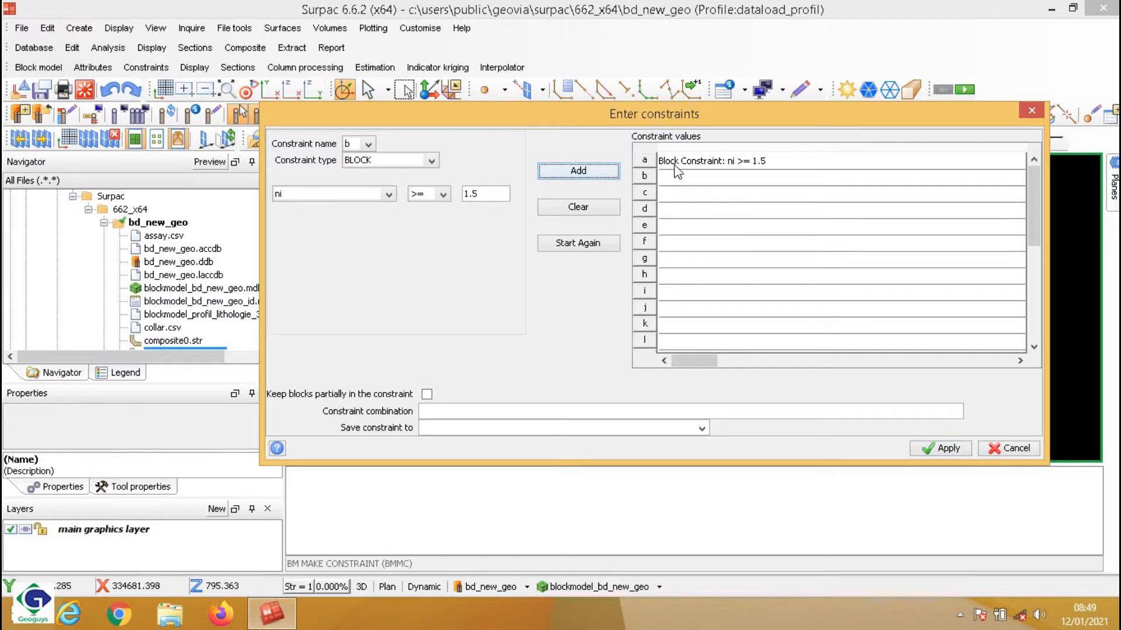
- Save the ni >= 1.5 constraint to a file named b_block_coupure
click(487, 428)
text(b_block)
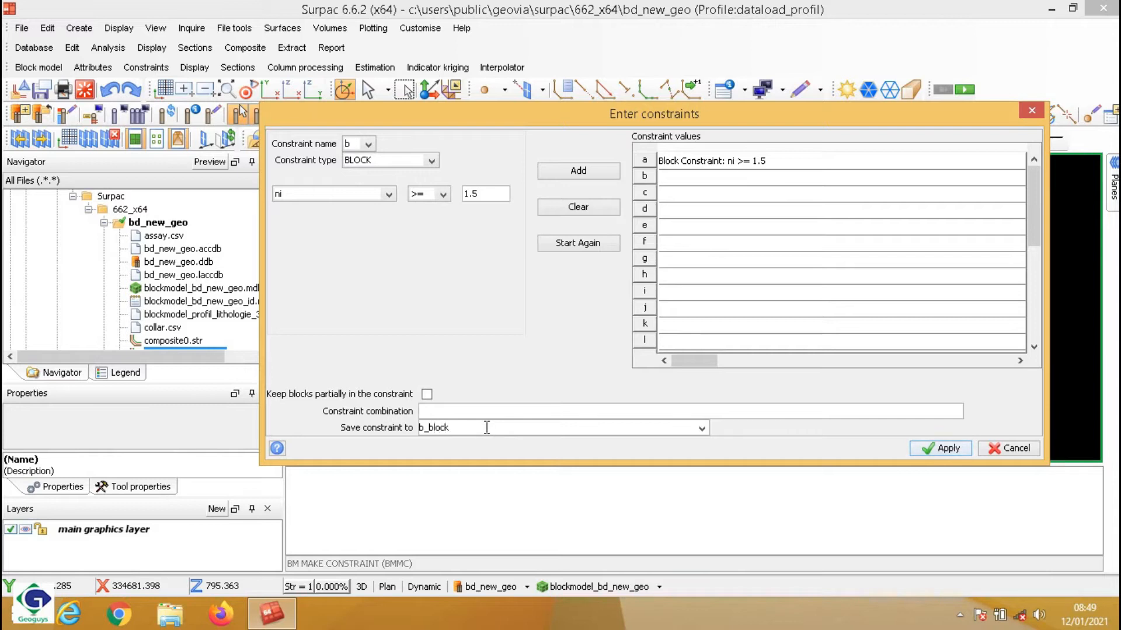
text(_coupure)
click(942, 449)
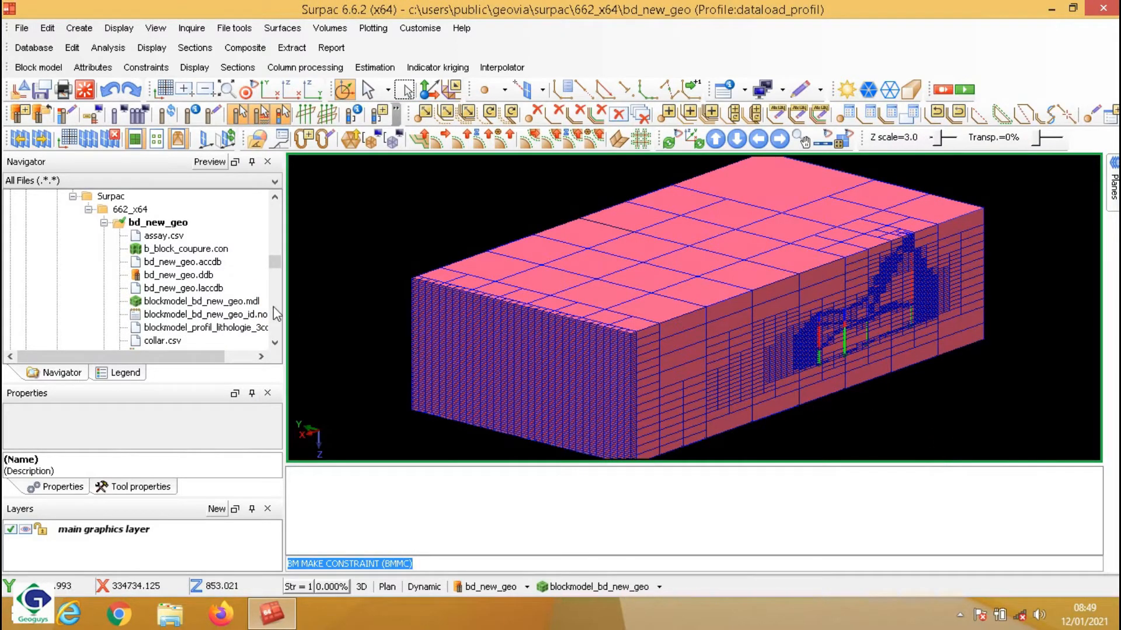
- View the block model constrained by b_block_coupure.con from another angle, and remove all constraints from the display
click(210, 251)
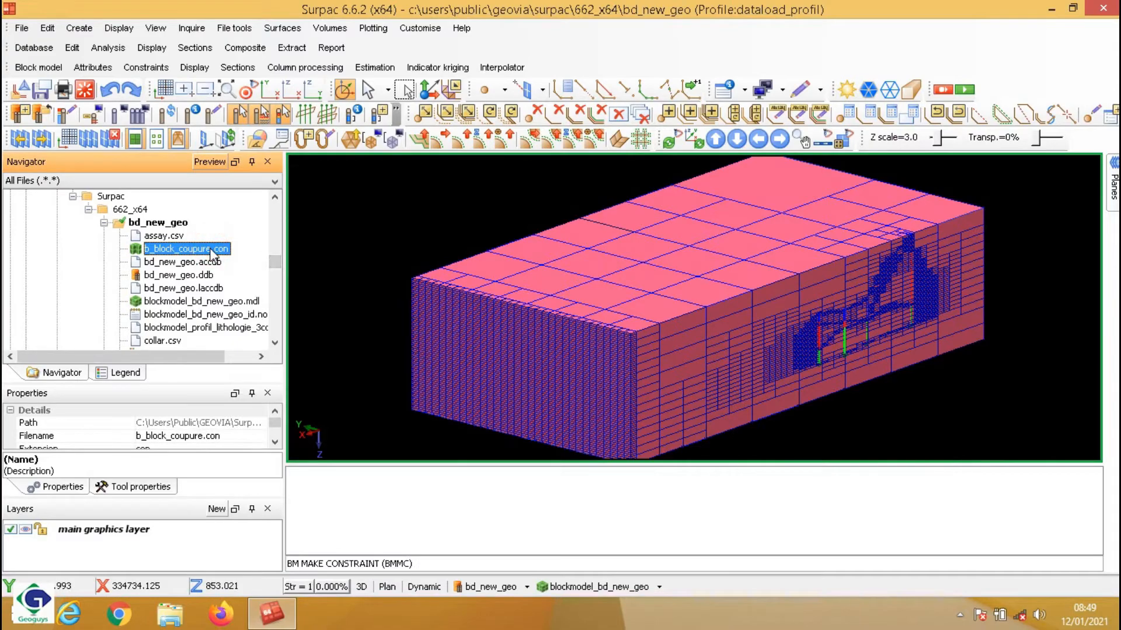
drag(210, 251, 649, 334)
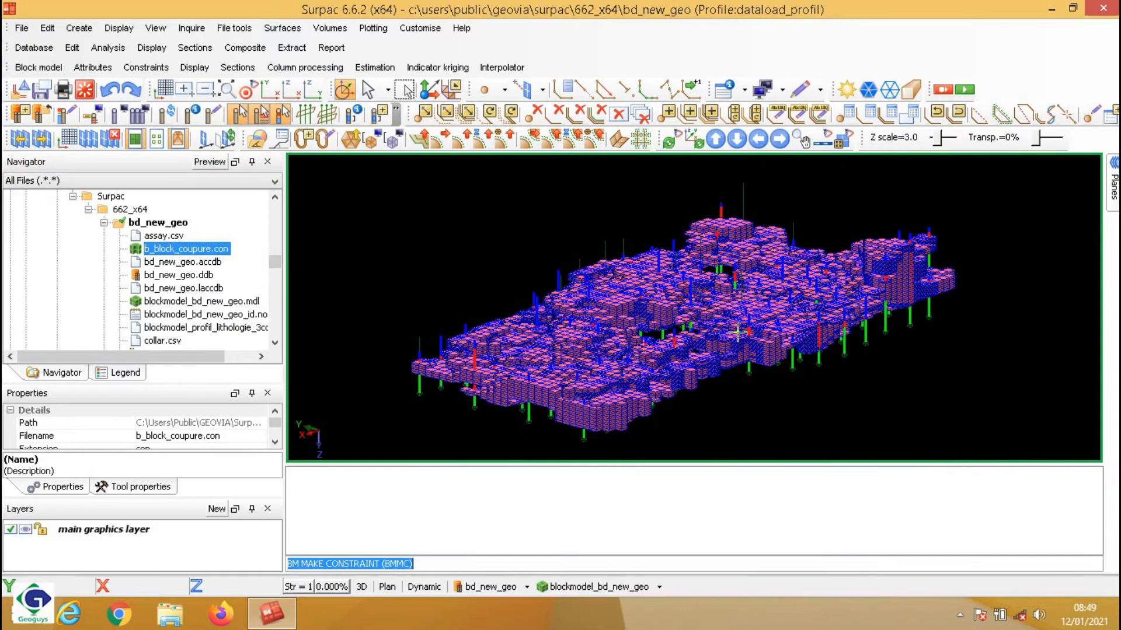
drag(738, 334, 800, 413)
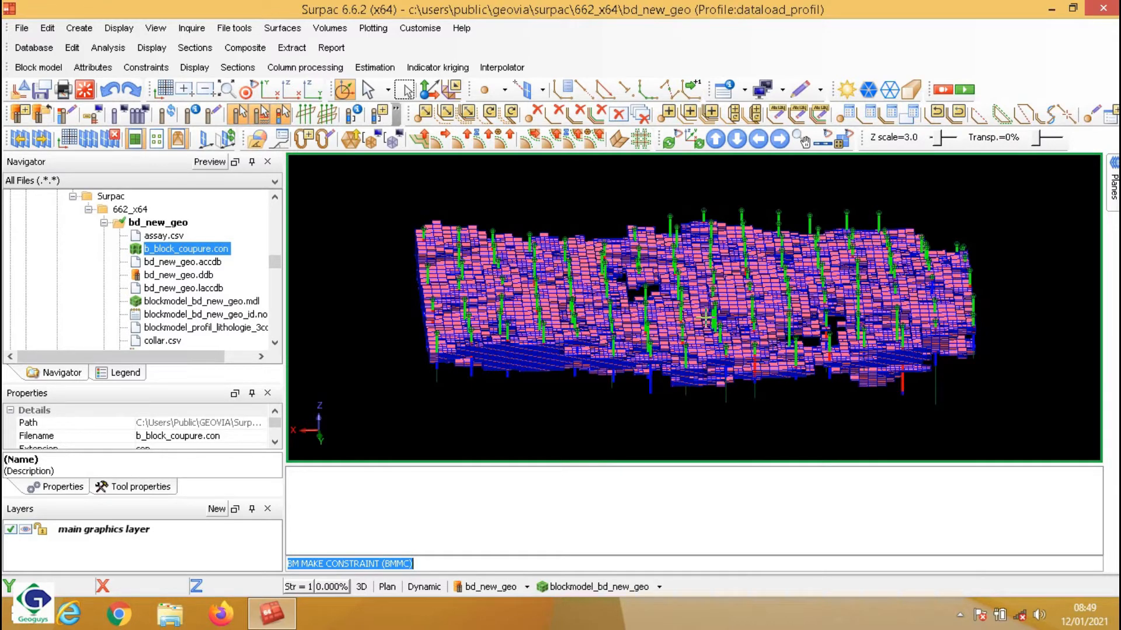
click(660, 587)
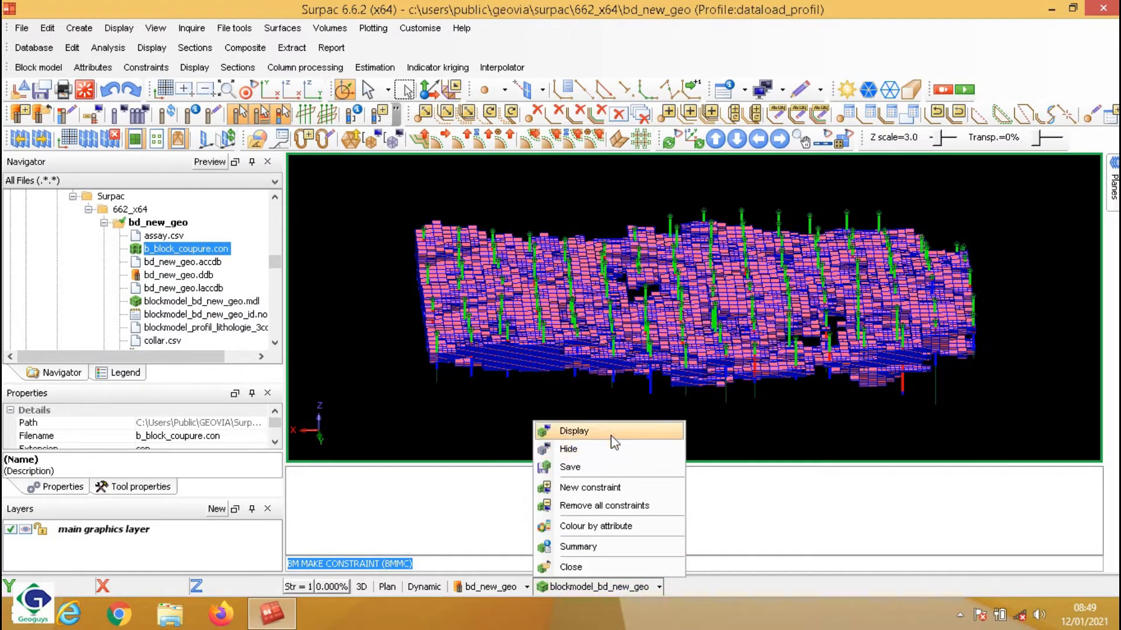
click(609, 510)
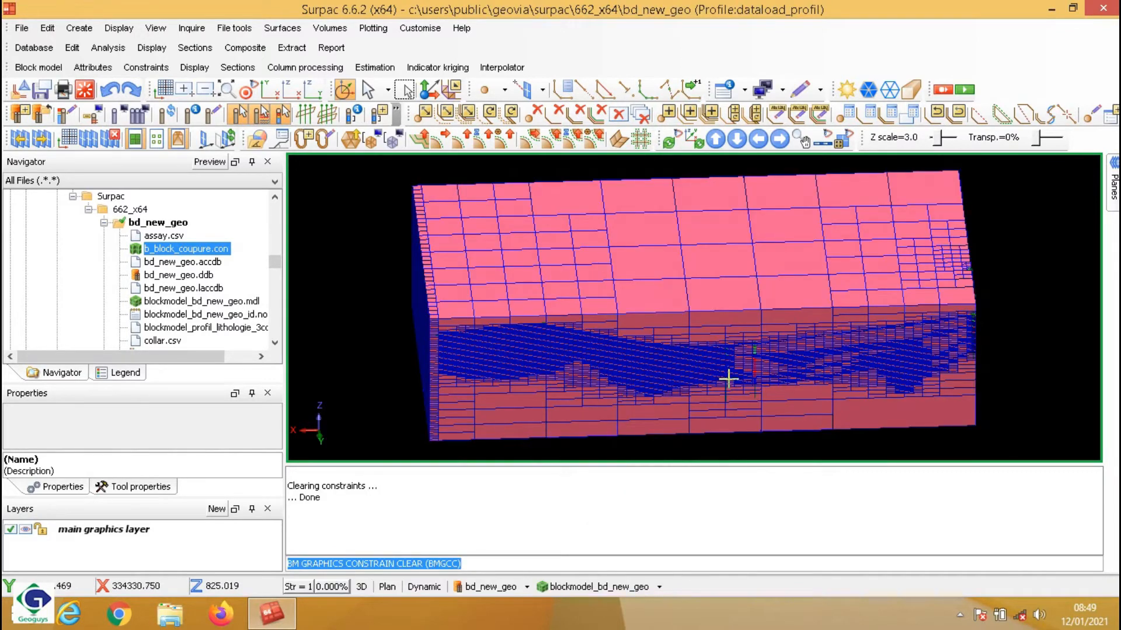
- Start another constraint file and add a BLOCK constraint for attribute ni < 1.5
click(150, 68)
click(164, 86)
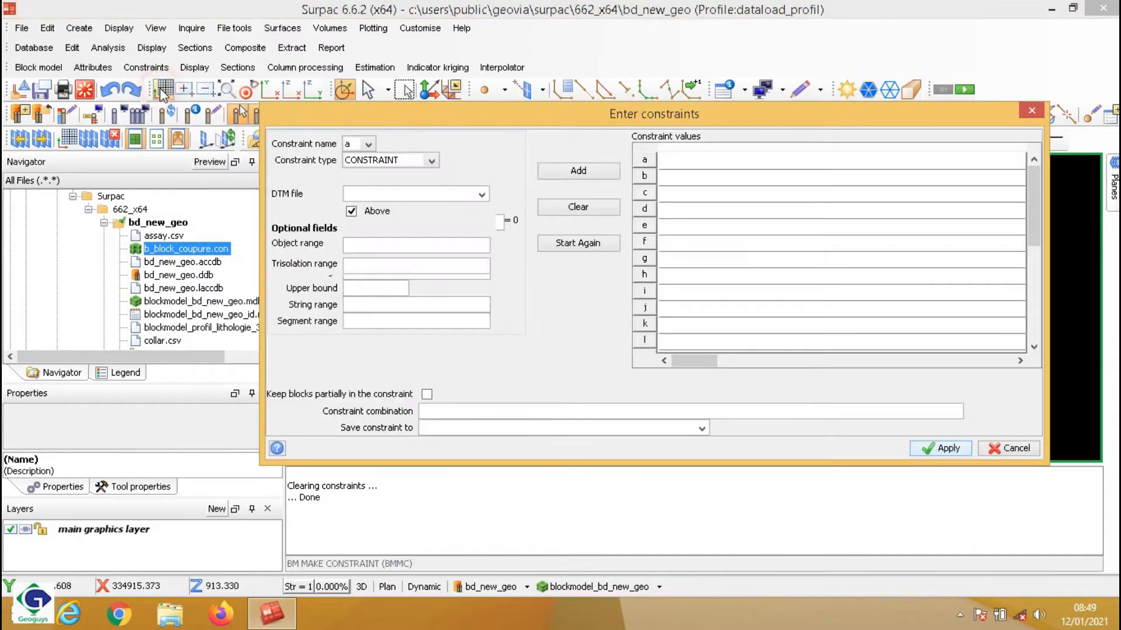
click(435, 162)
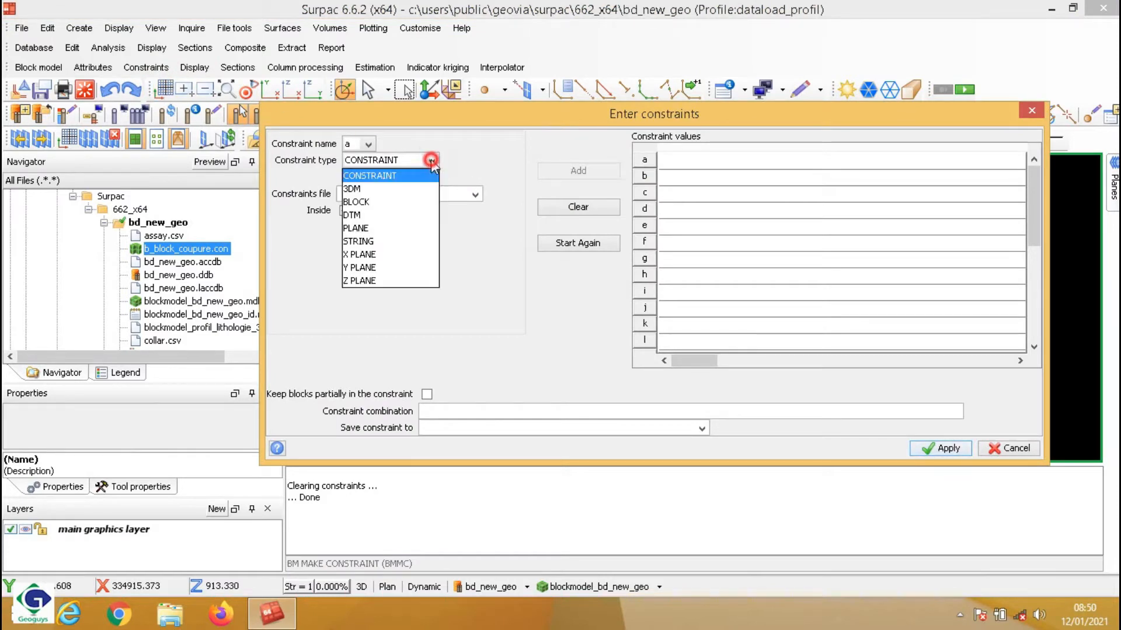
click(387, 202)
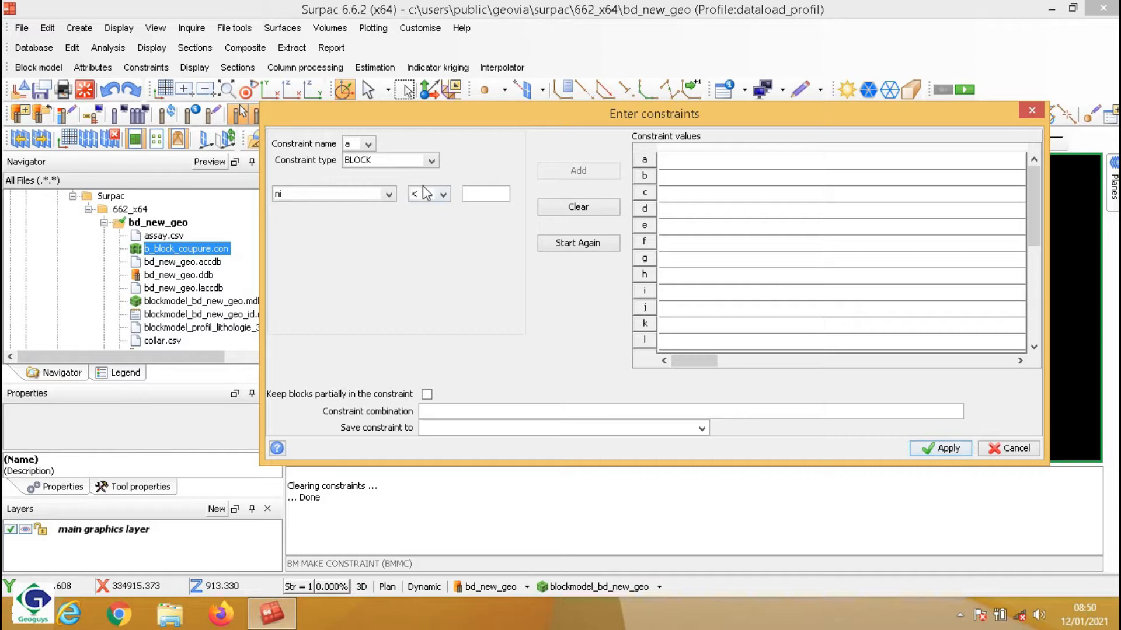
click(466, 192)
text(1.5)
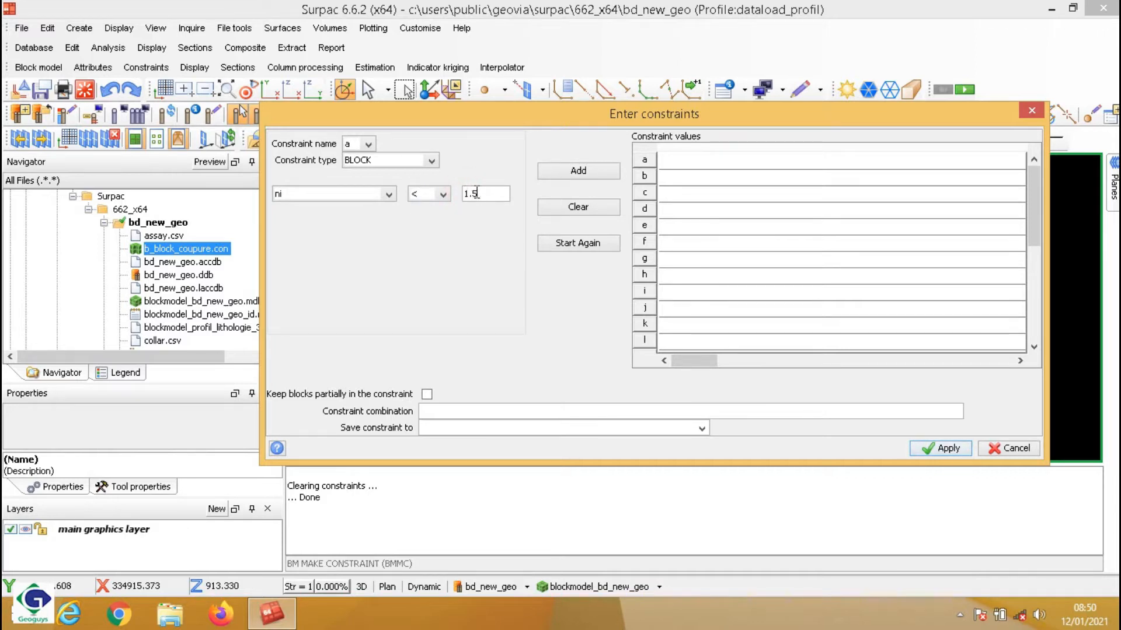
click(569, 173)
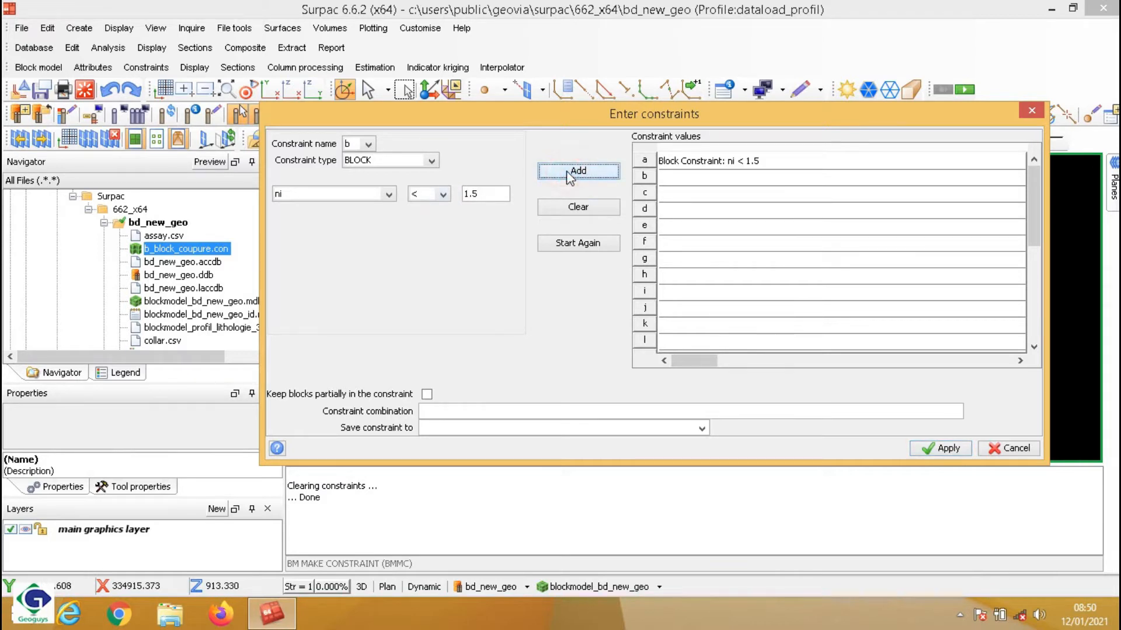
- Save the ni < 1.5 constraint to a file named b_block_steril
click(444, 428)
text(nb_block_steril)
click(943, 449)
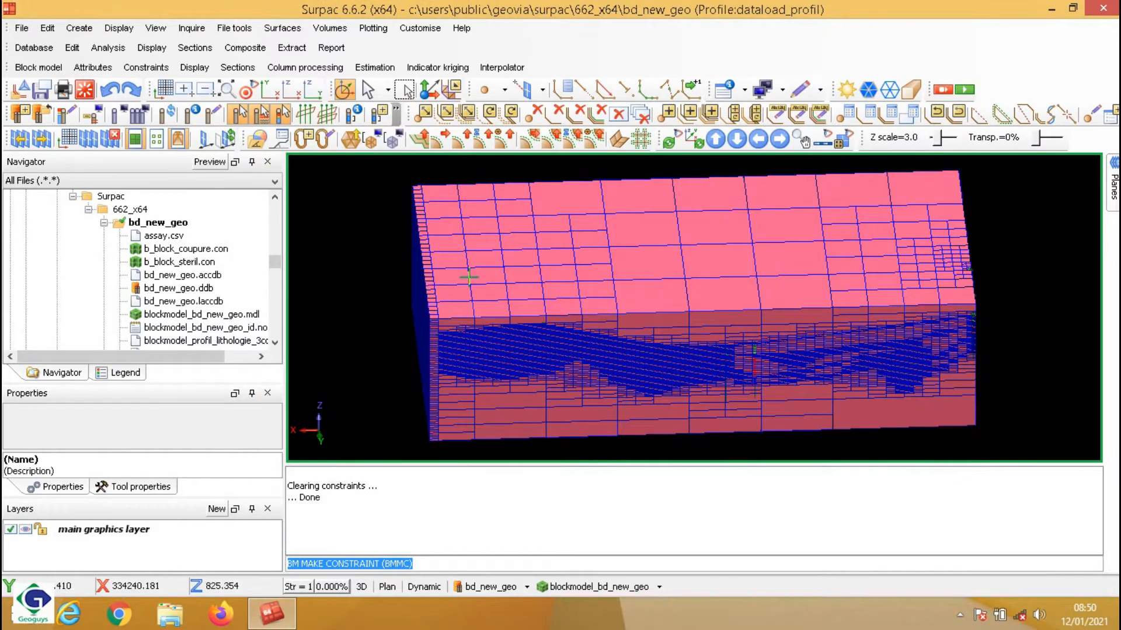
- View the block model constrained by b_block_steril.con from another angle, and clear all constraints from the model
click(195, 263)
drag(194, 270, 627, 325)
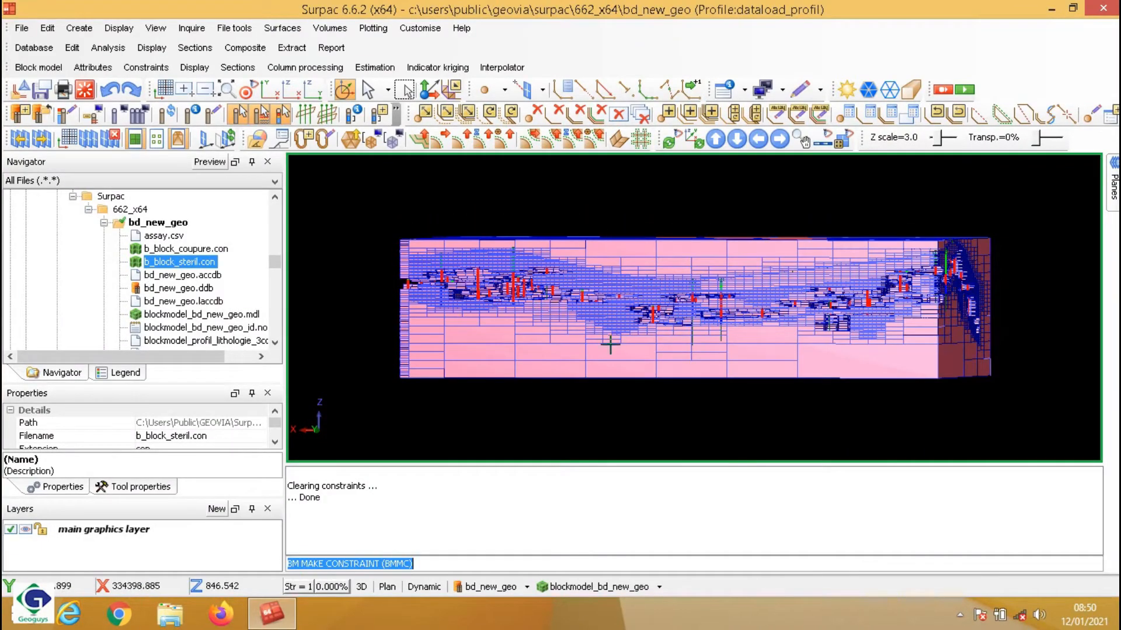
drag(714, 304, 721, 330)
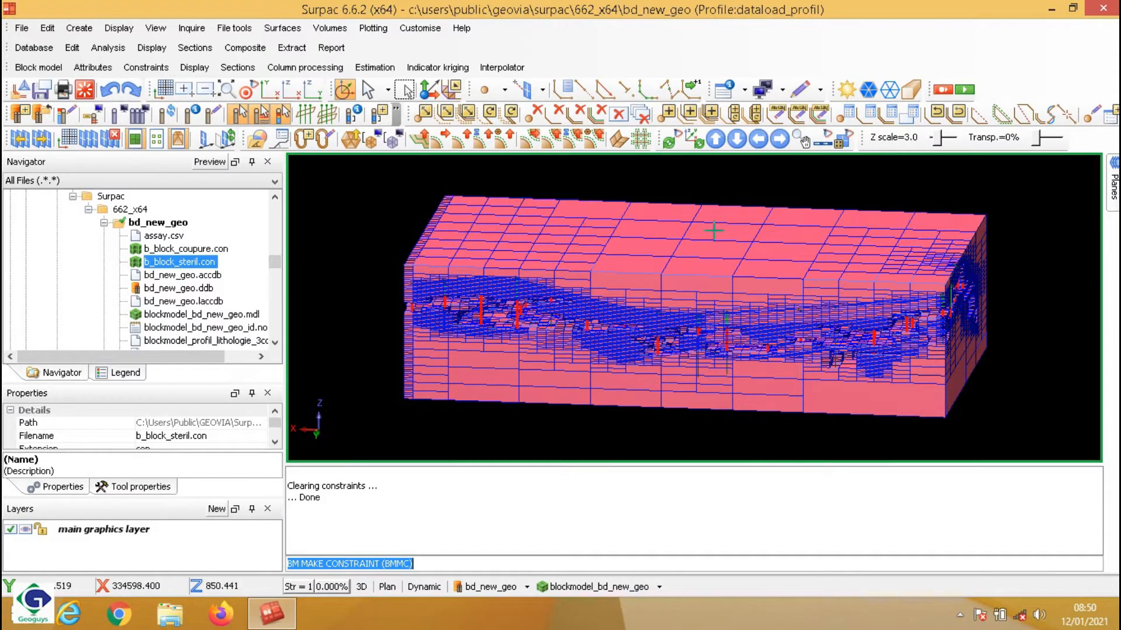
click(658, 585)
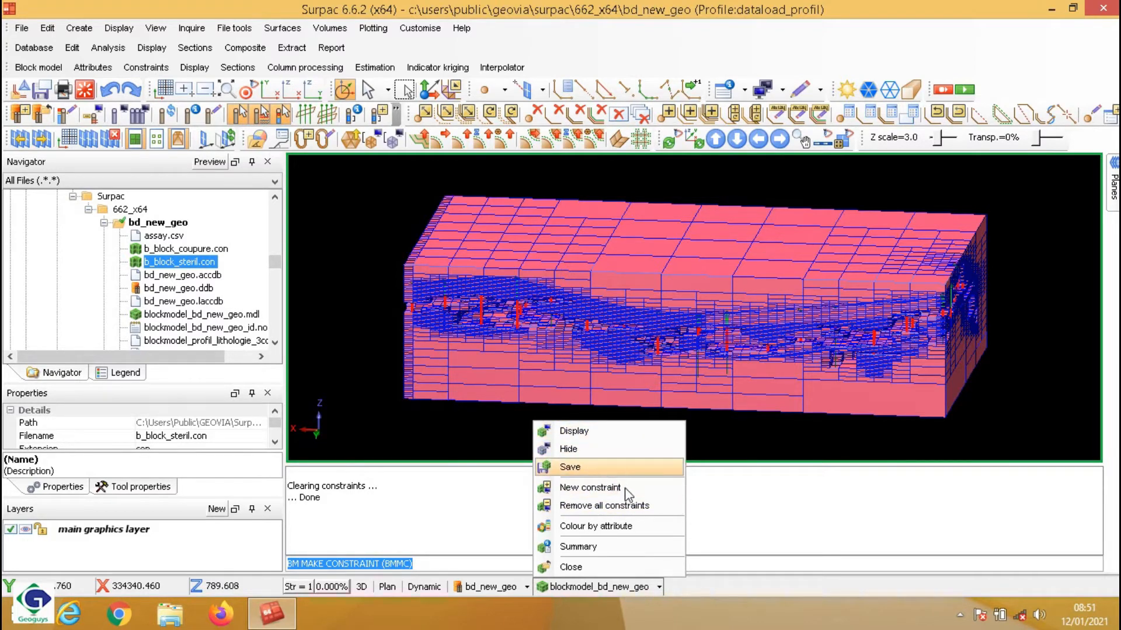
click(619, 506)
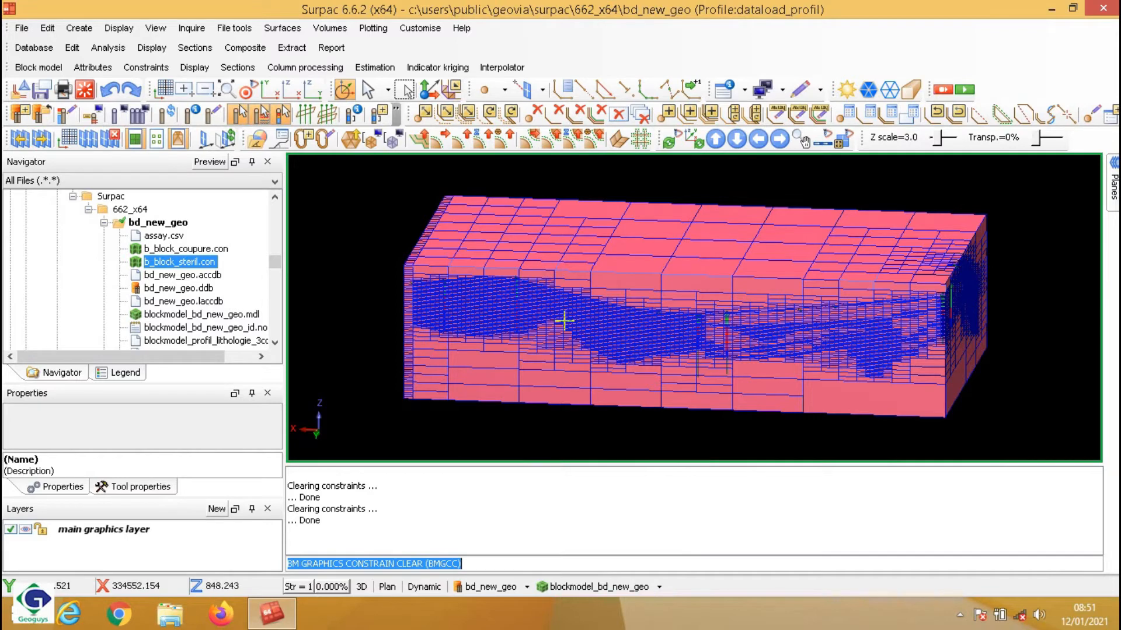
- Add a new block model attribute named sterile_resert with type character
click(92, 67)
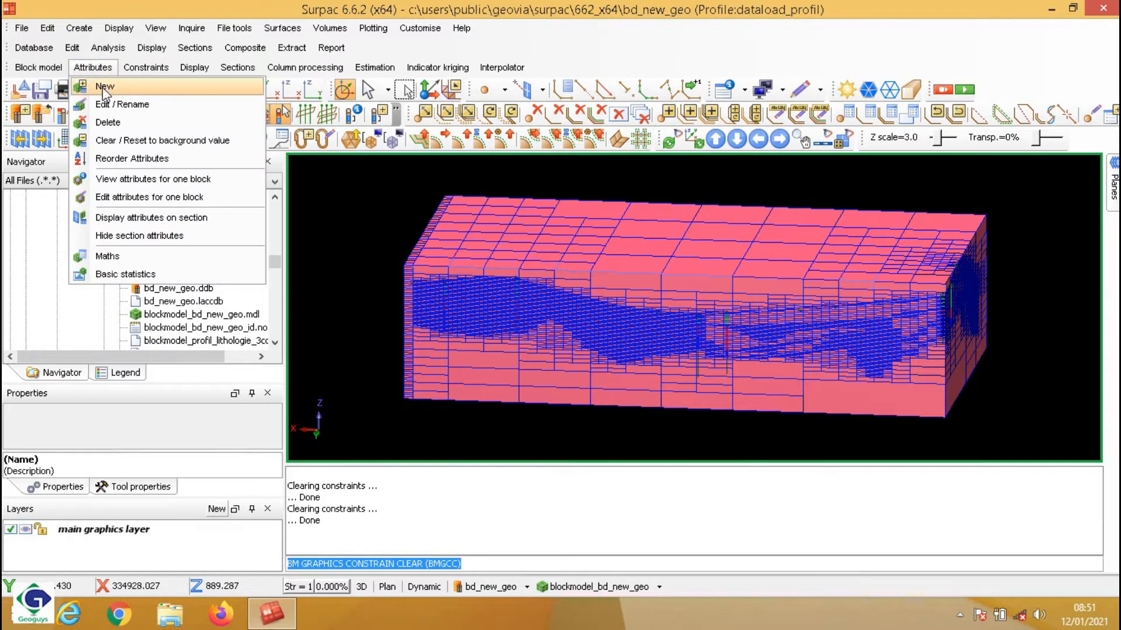
click(103, 87)
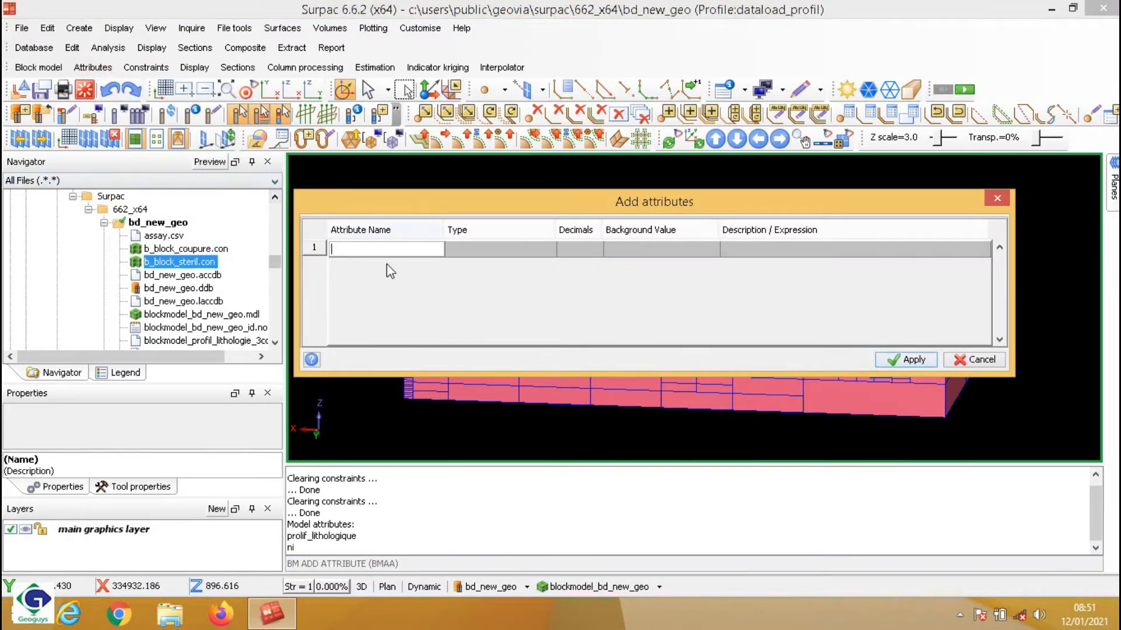
click(345, 248)
text(st)
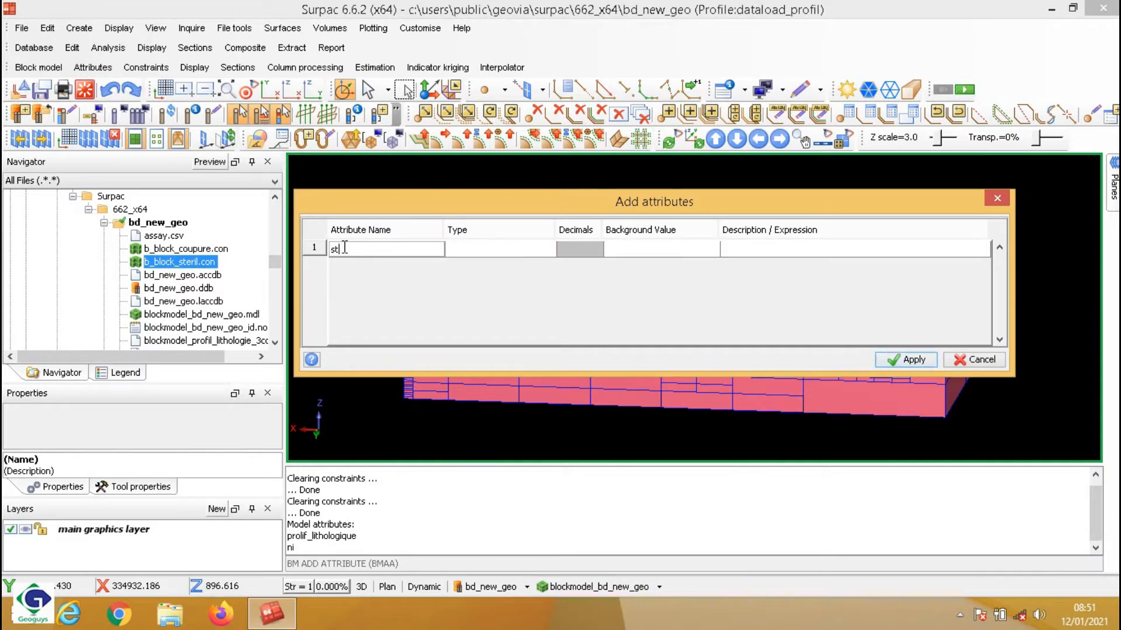
text(erile_resert)
click(496, 260)
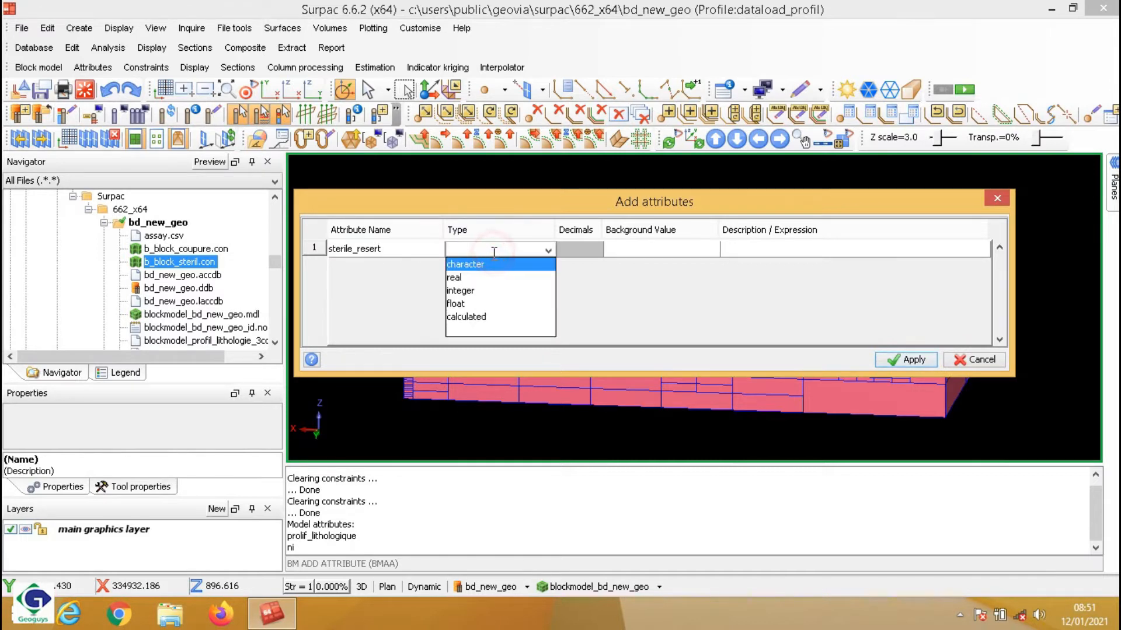
click(479, 266)
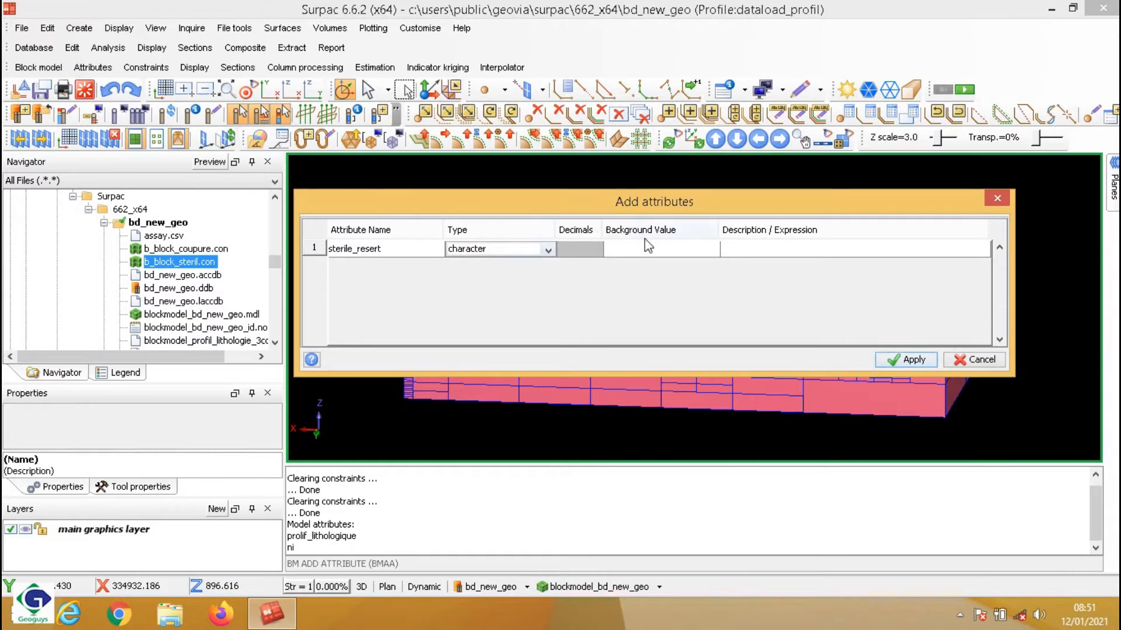
click(906, 360)
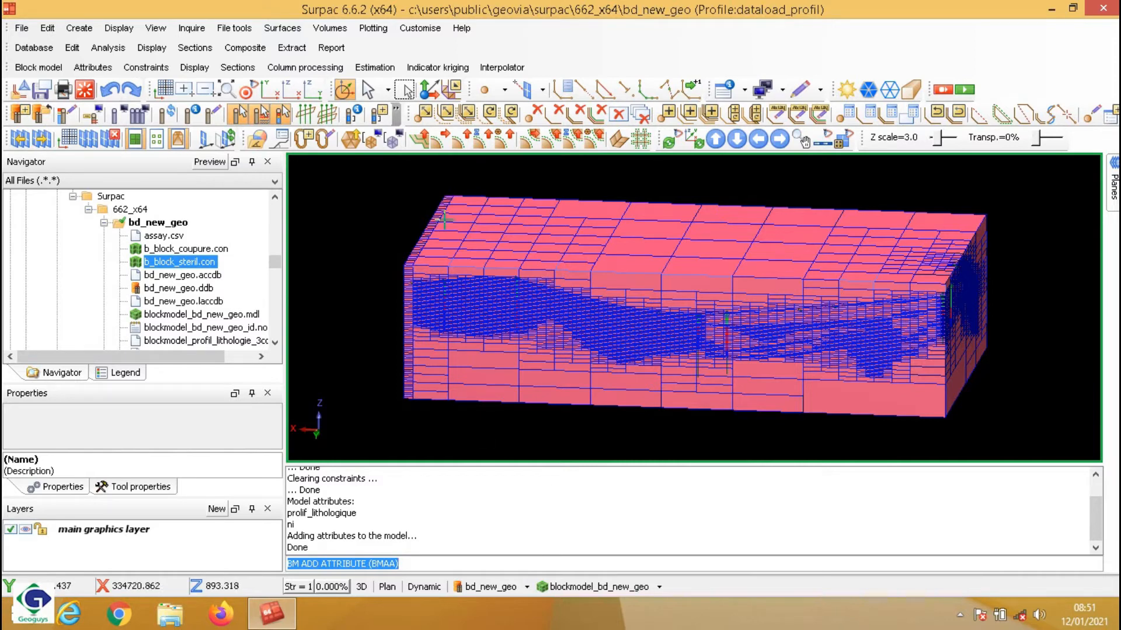
- Set up a constrained value assignment of T1 to the sterile_resert attribute
click(386, 68)
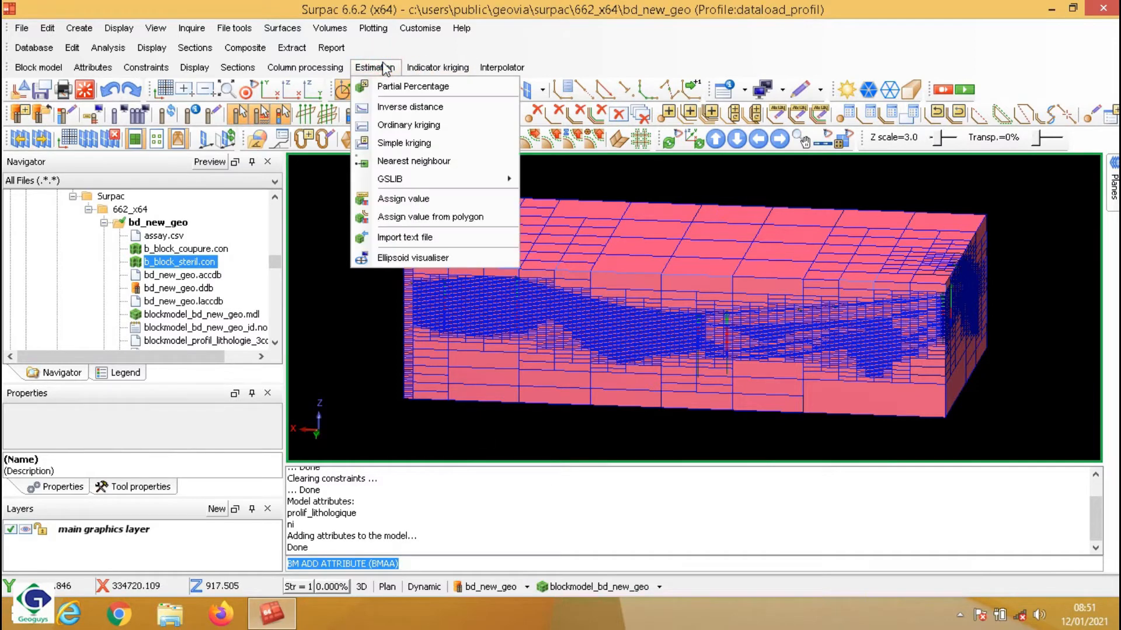
click(411, 198)
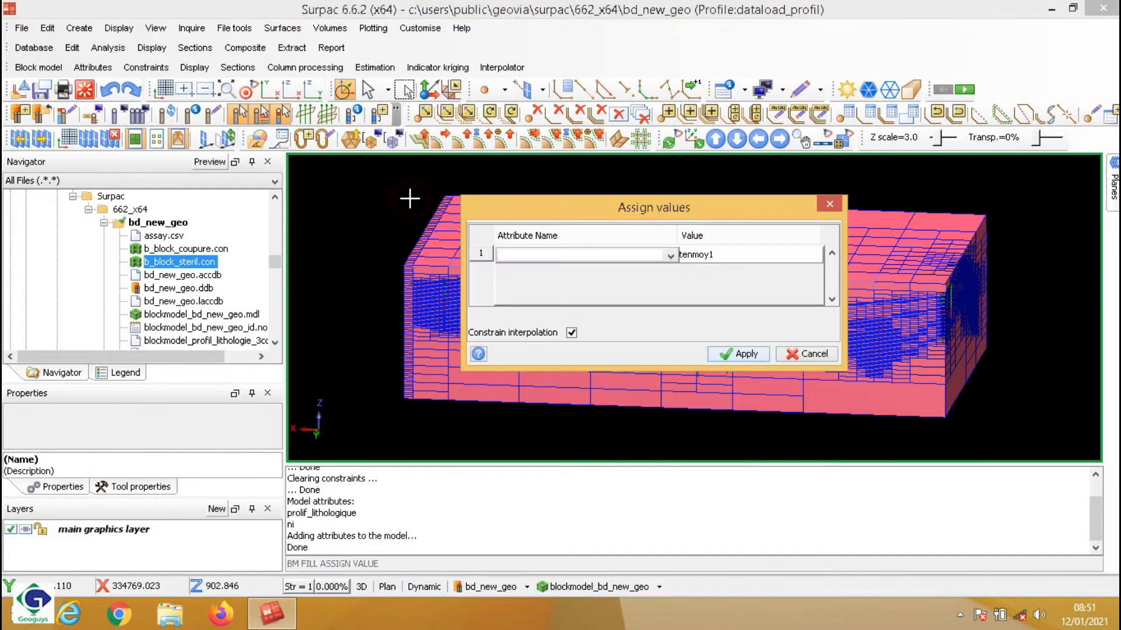
click(670, 255)
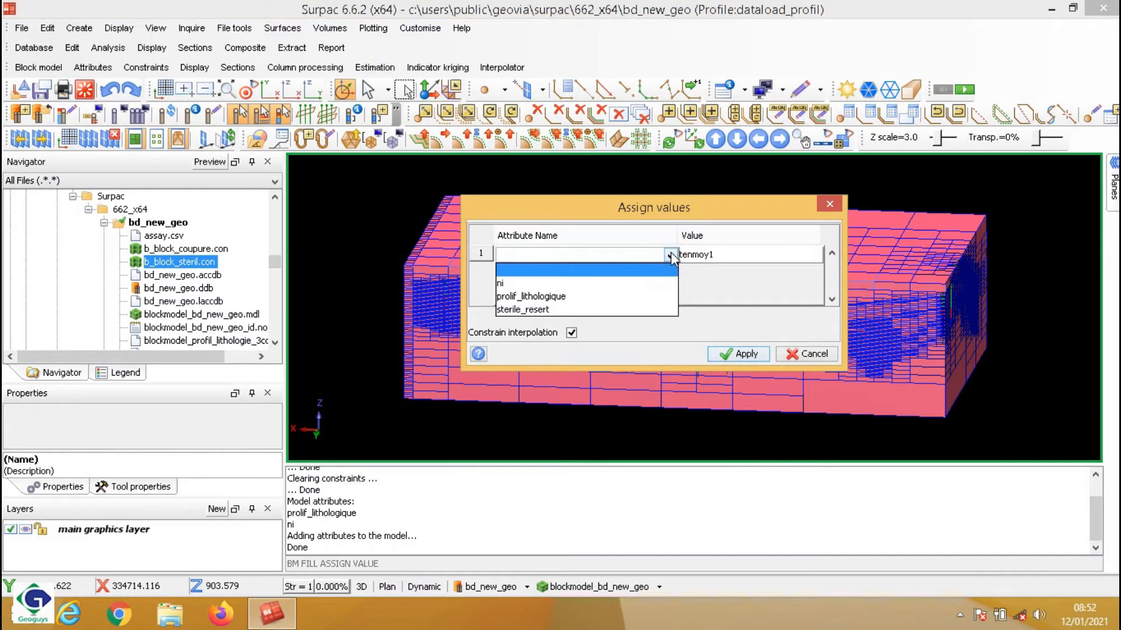
click(625, 312)
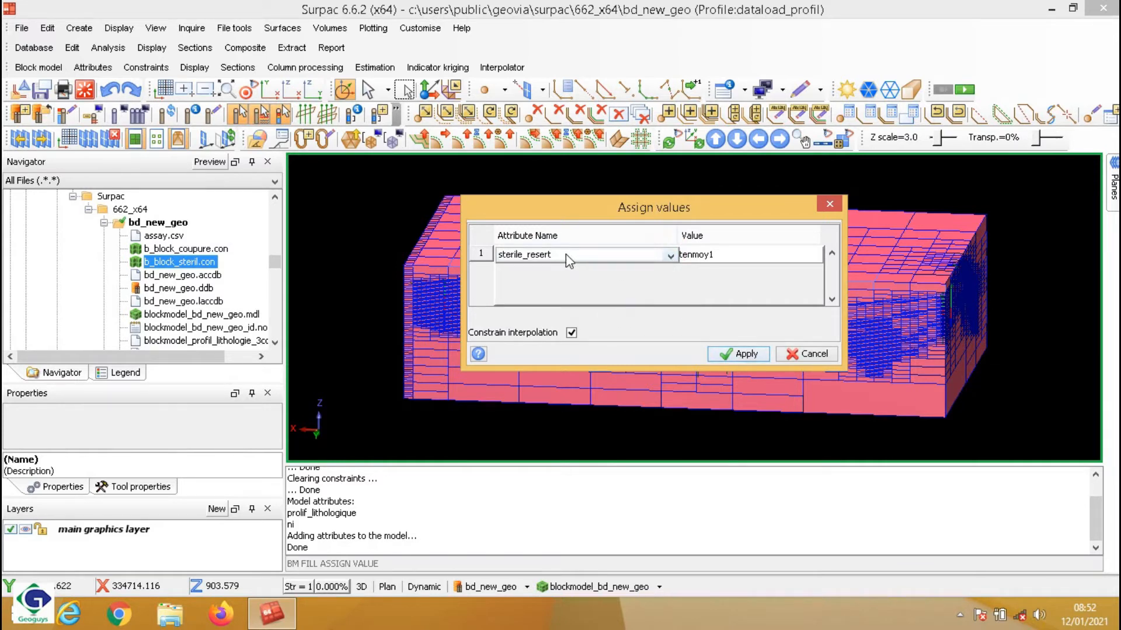
click(736, 255)
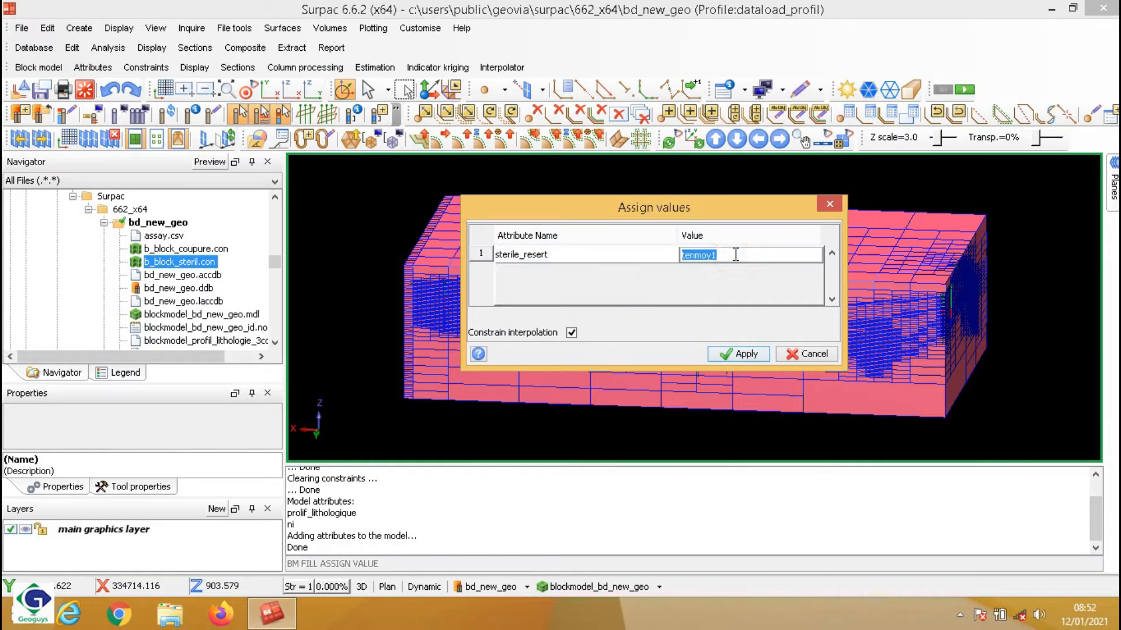
key(BackSpace)
text(T1)
click(745, 354)
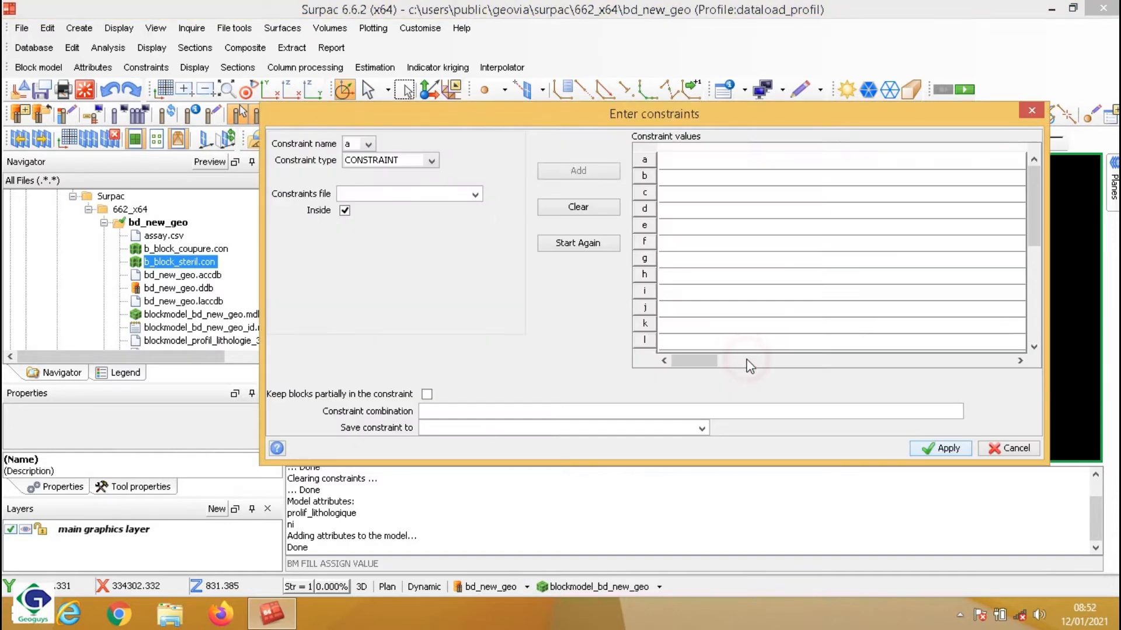
- Restrict the T1 assignment with a BLOCK constraint of ni >= 1.5, run it, and overwrite the block model file
click(435, 159)
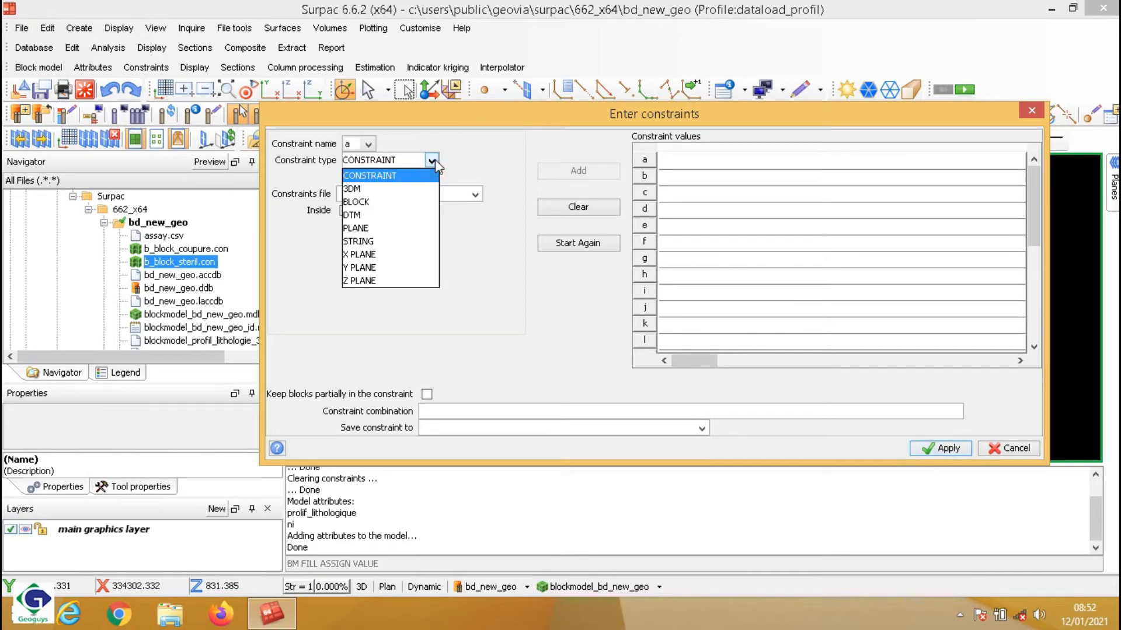
click(407, 210)
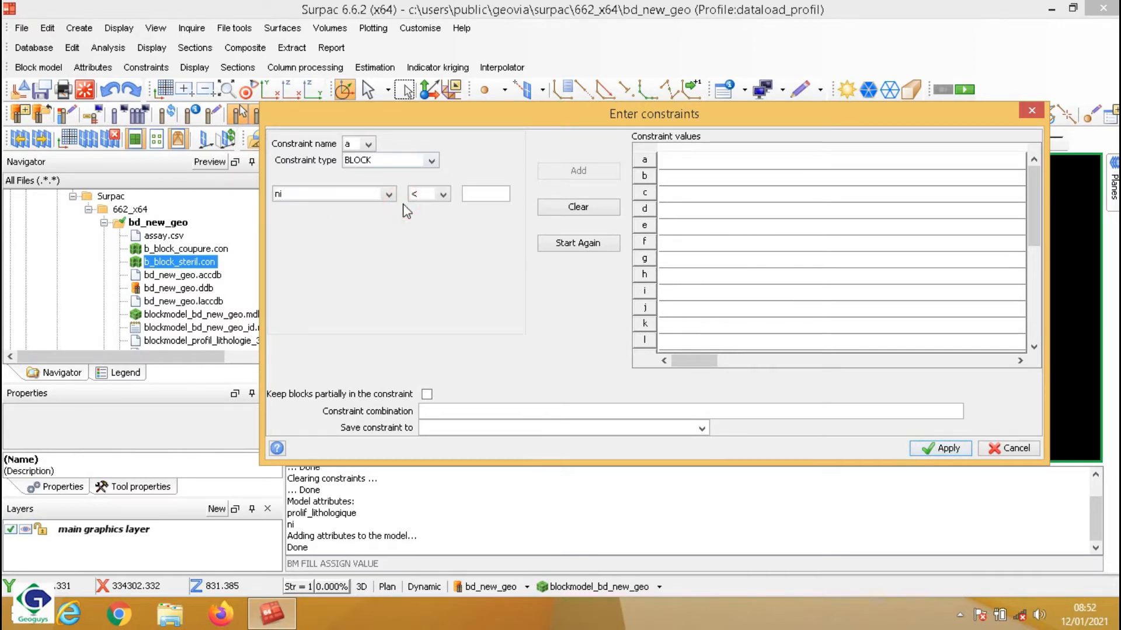
click(442, 196)
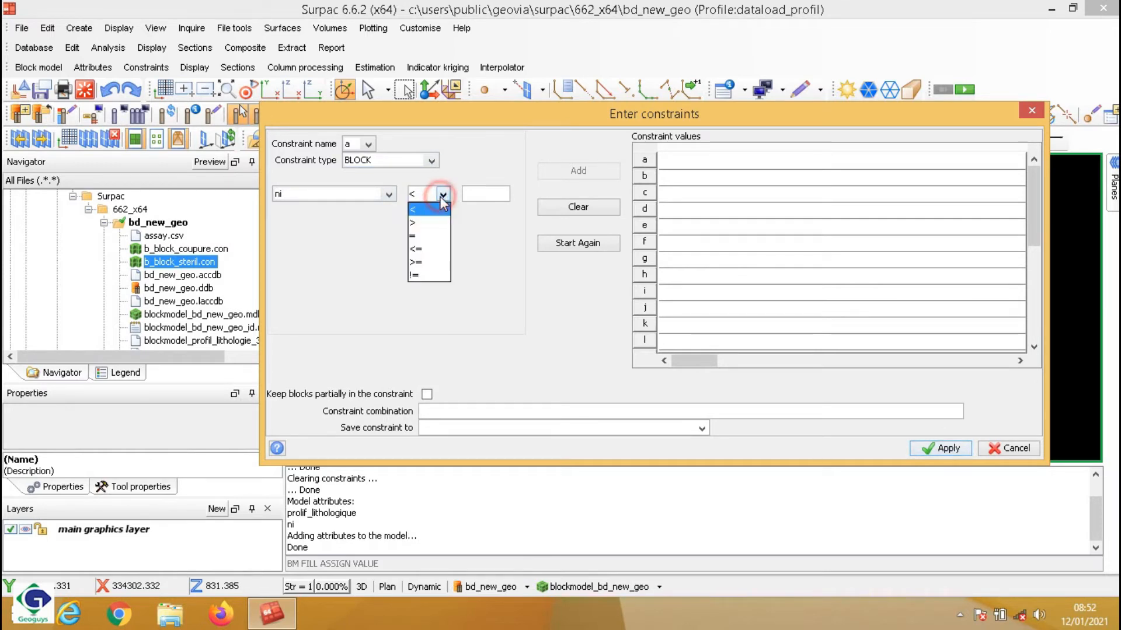
click(421, 264)
click(473, 195)
text(1.5)
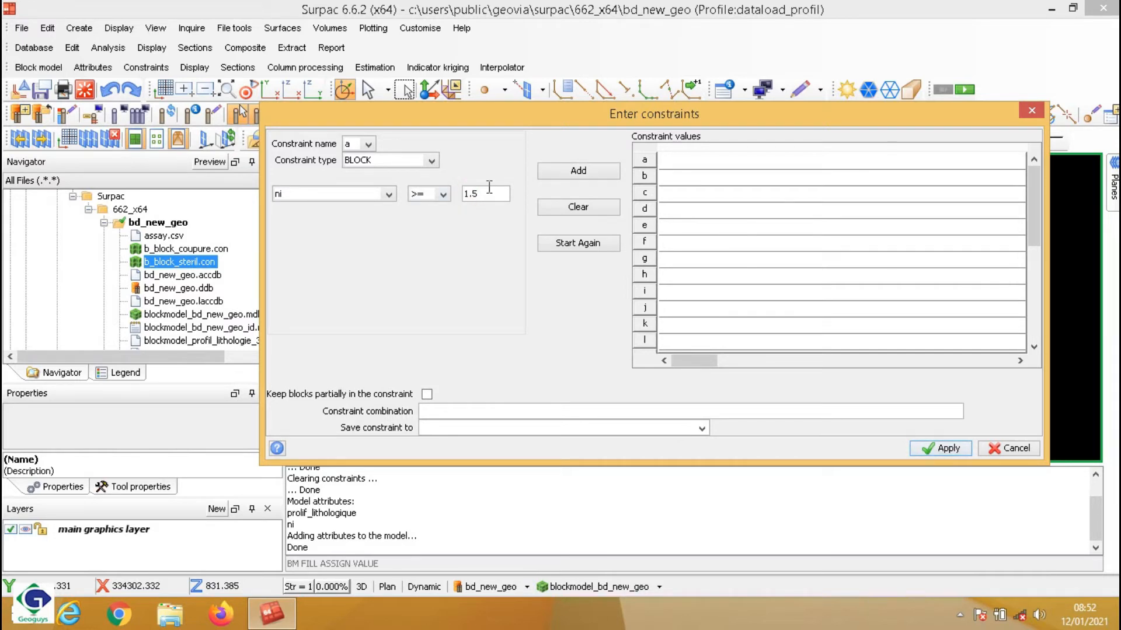
click(578, 171)
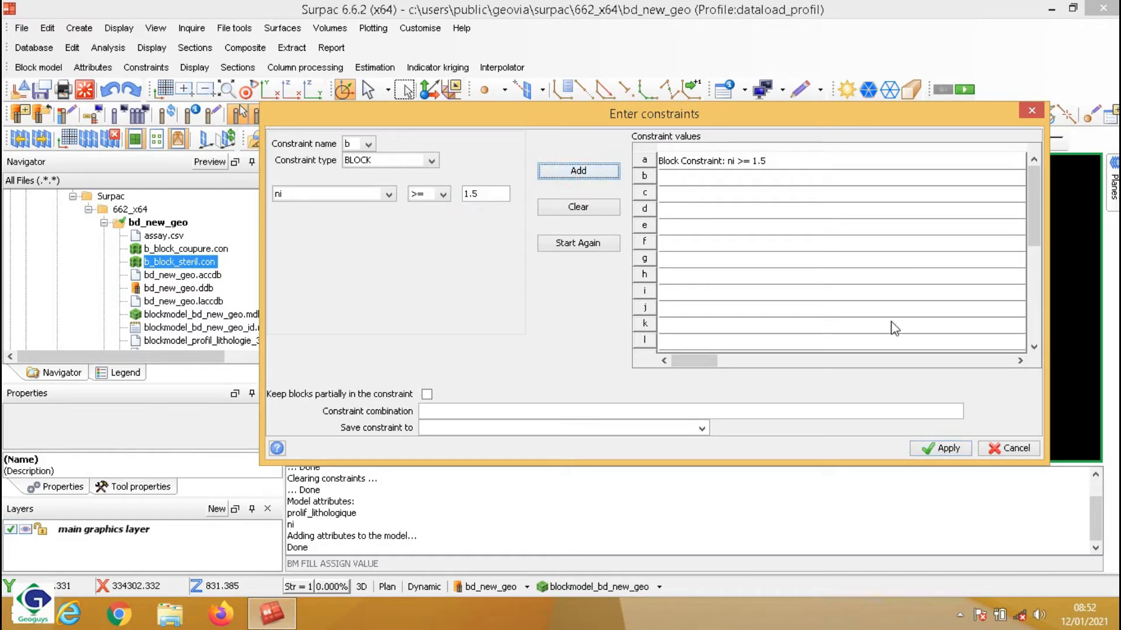
click(942, 449)
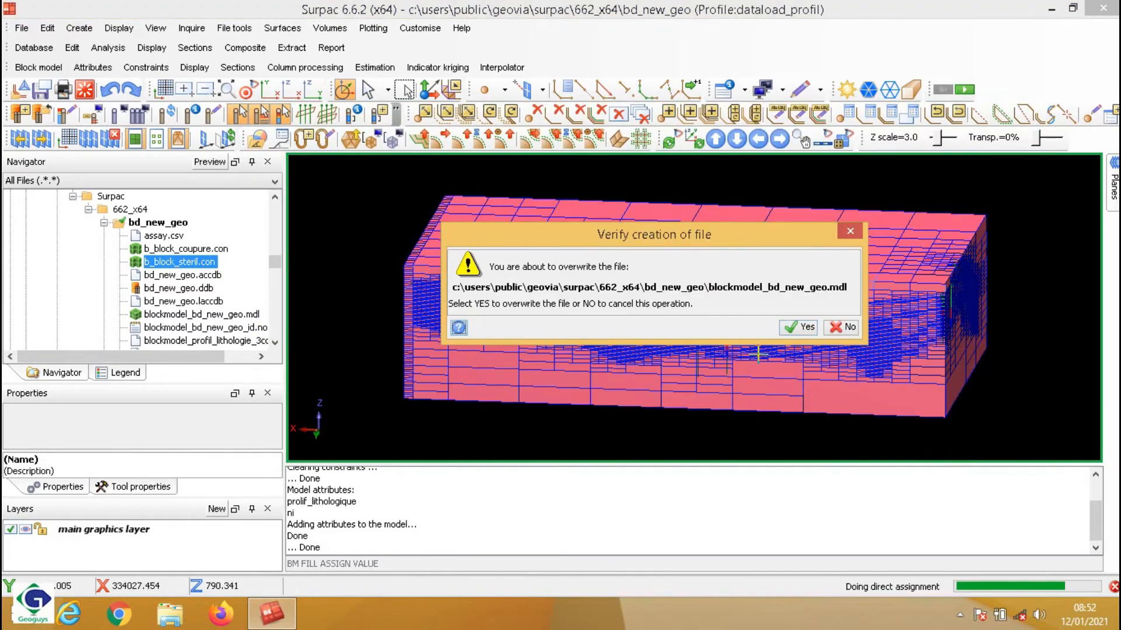
click(797, 327)
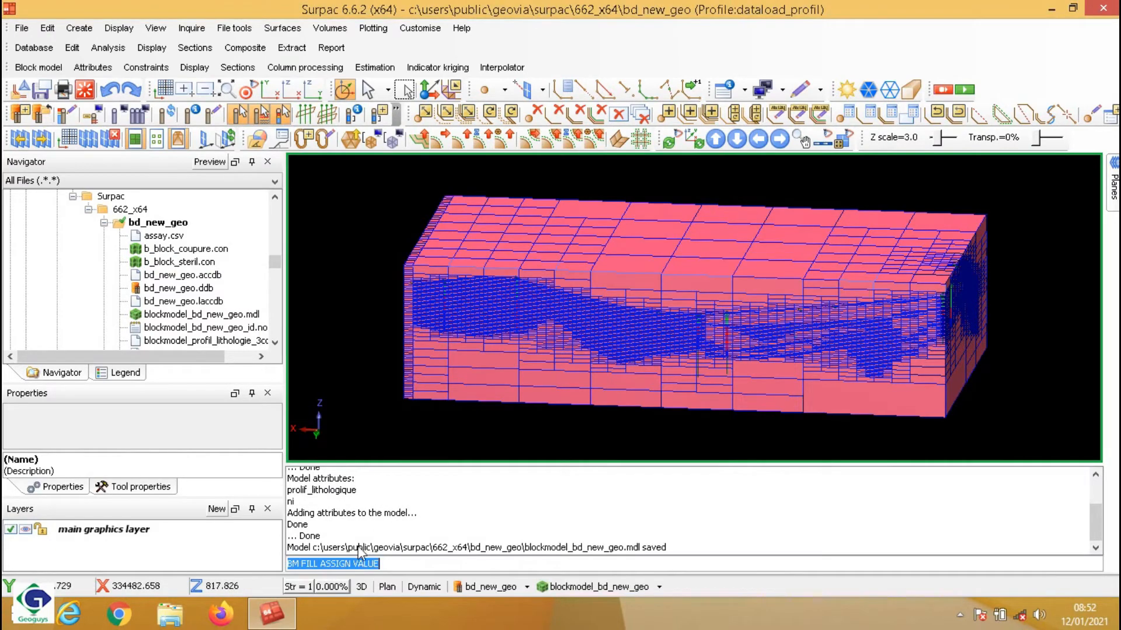
- Set up another constrained value assignment for the sterile_resert attribute with the value 2
key(BackSpace)
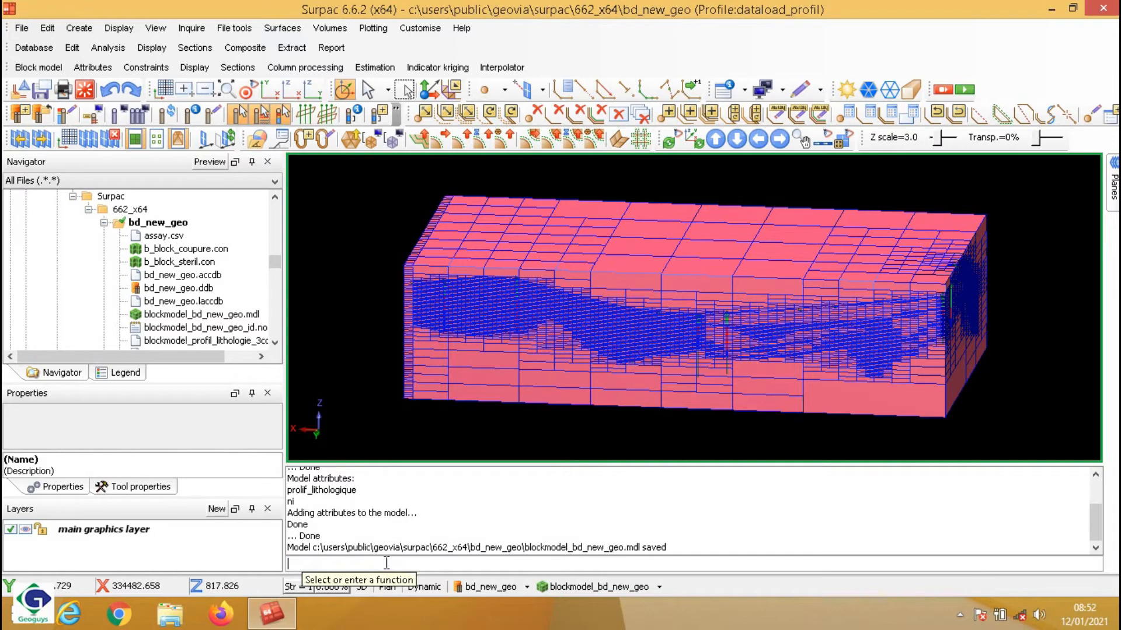
click(375, 67)
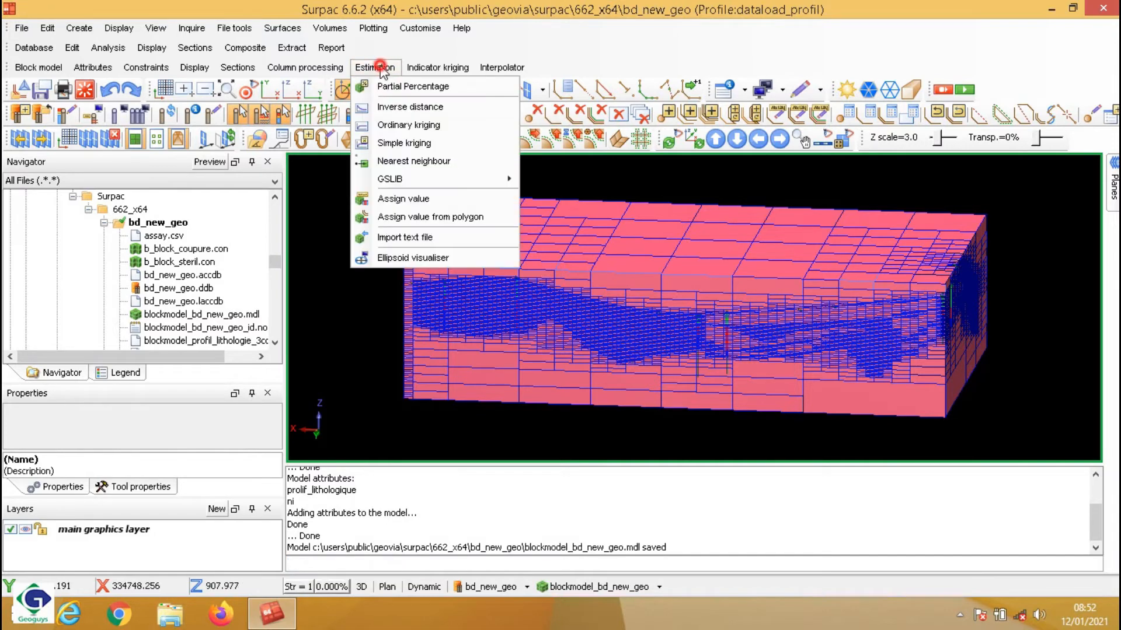
click(395, 199)
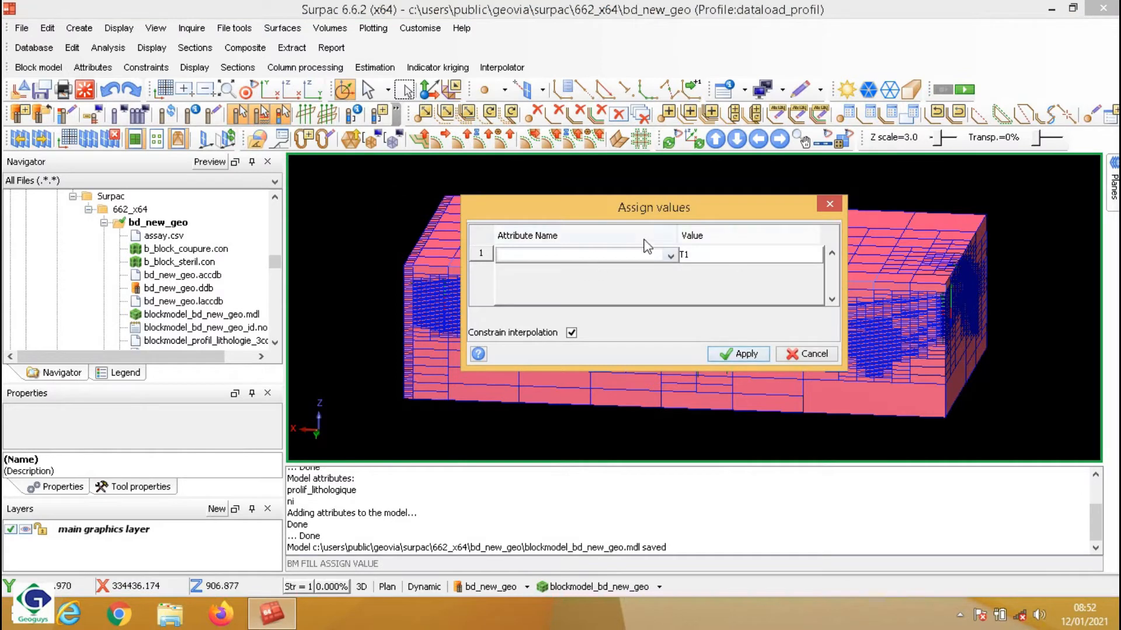
click(670, 256)
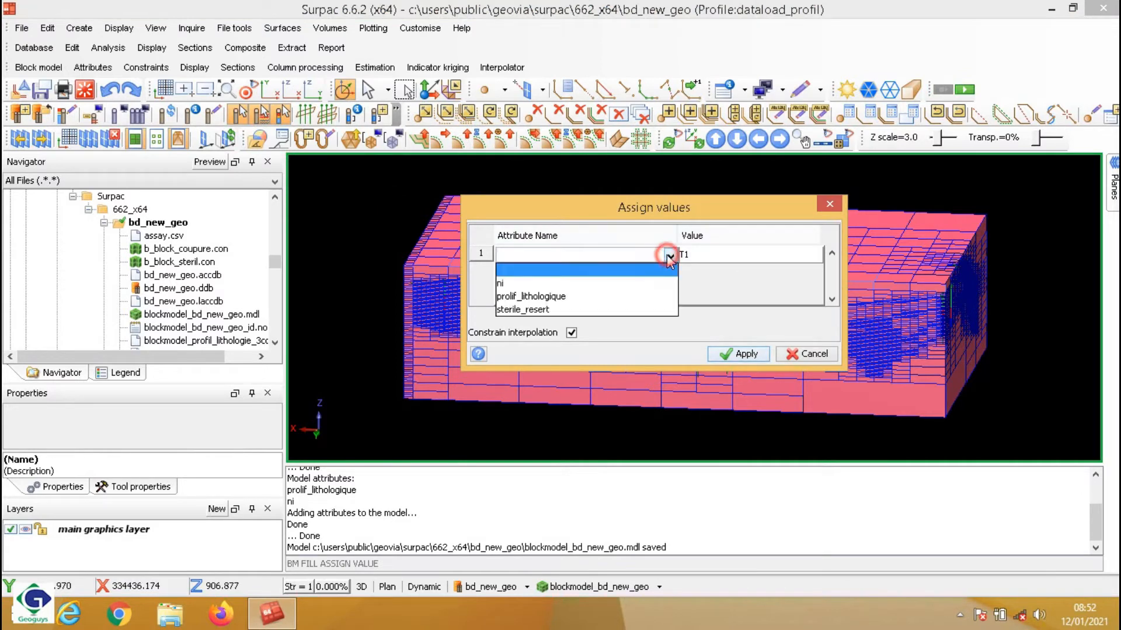
click(618, 307)
click(703, 254)
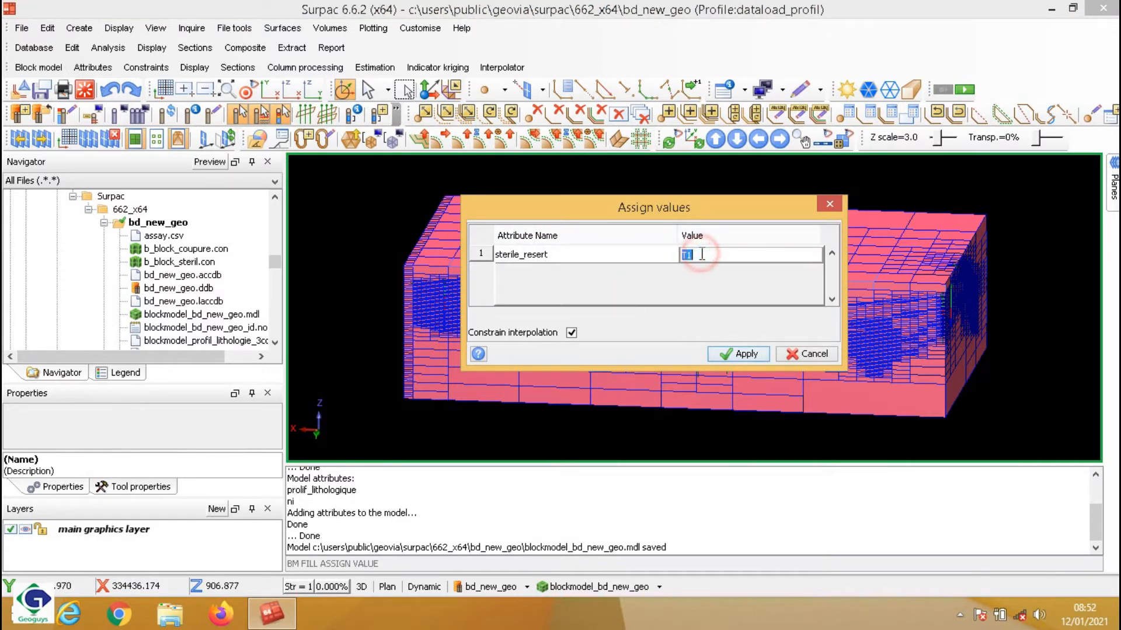
text(2)
click(746, 353)
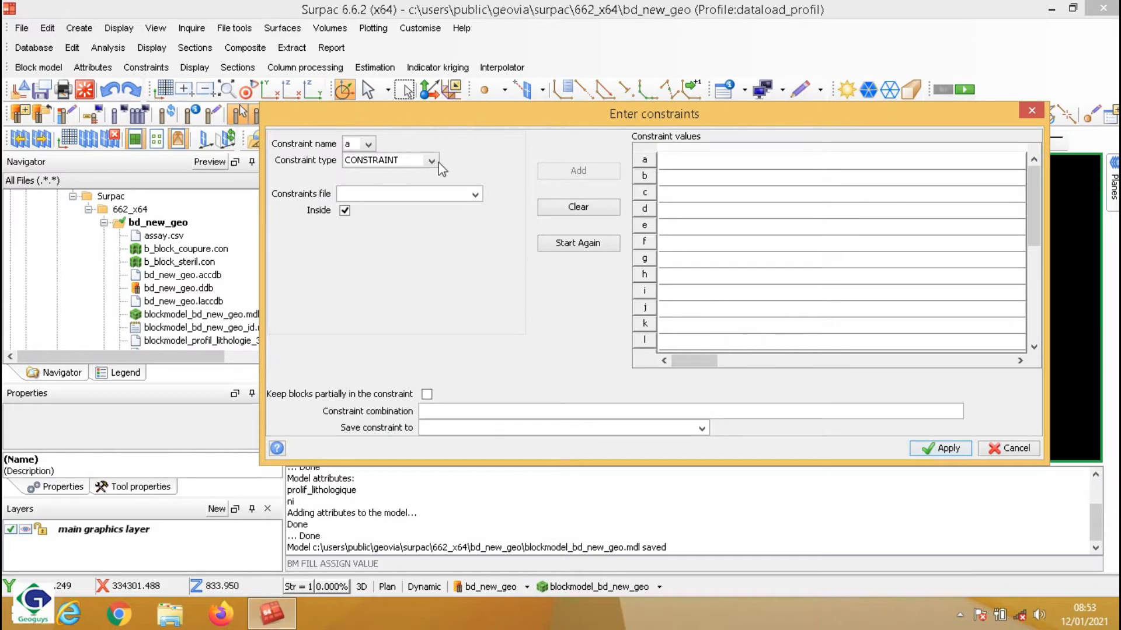
- Restrict the assignment with a BLOCK constraint of ni < 1.5, run it, and overwrite the block model file
click(432, 159)
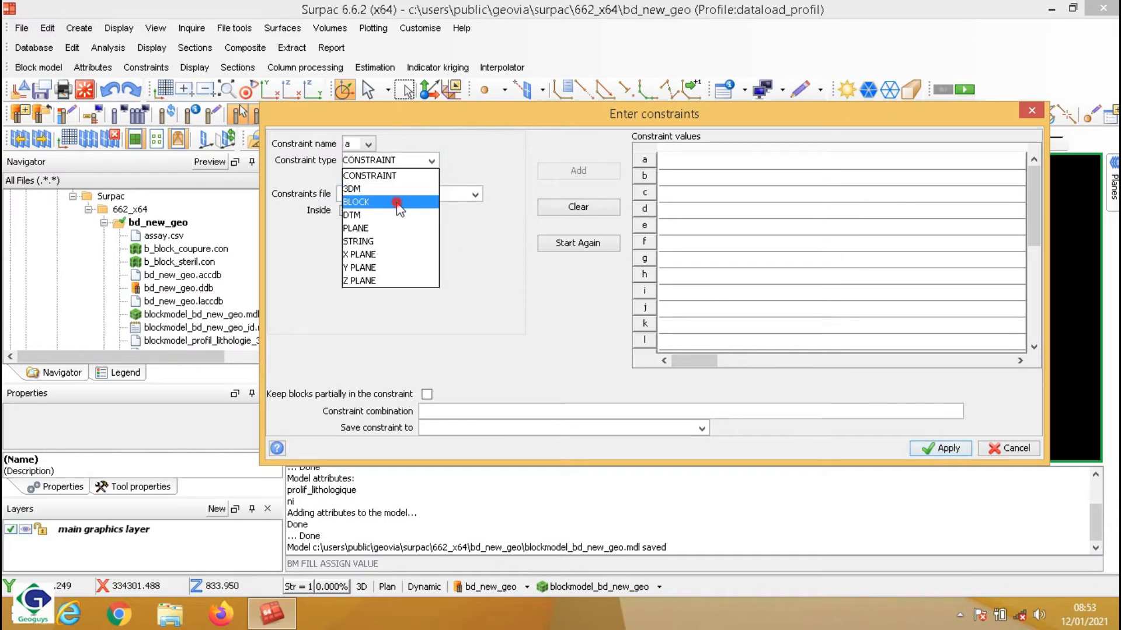
click(399, 203)
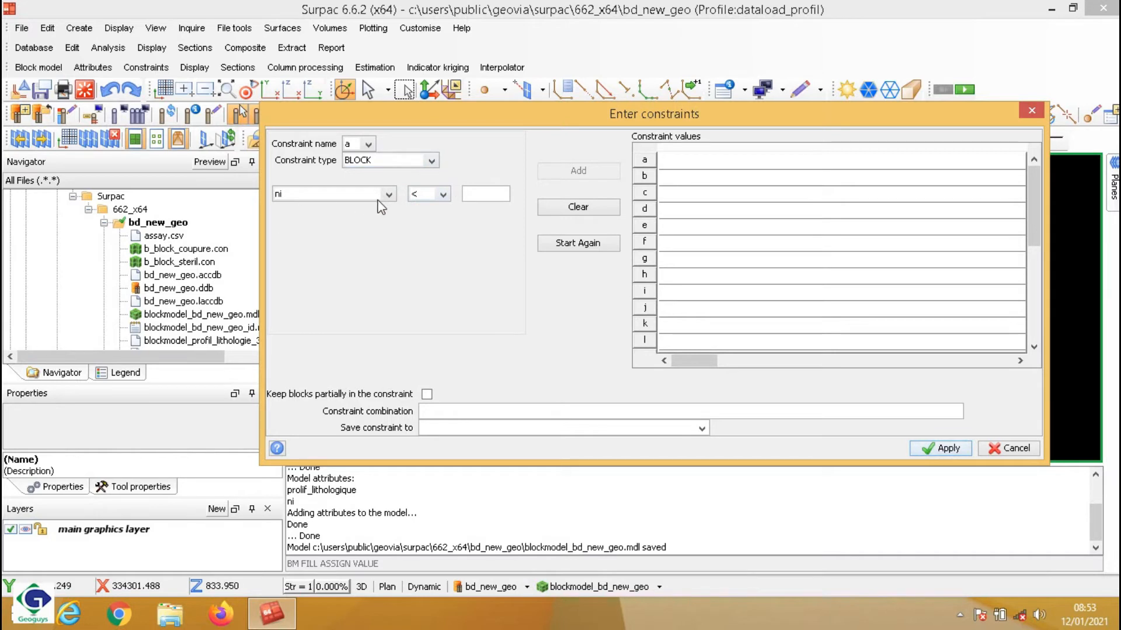
click(444, 194)
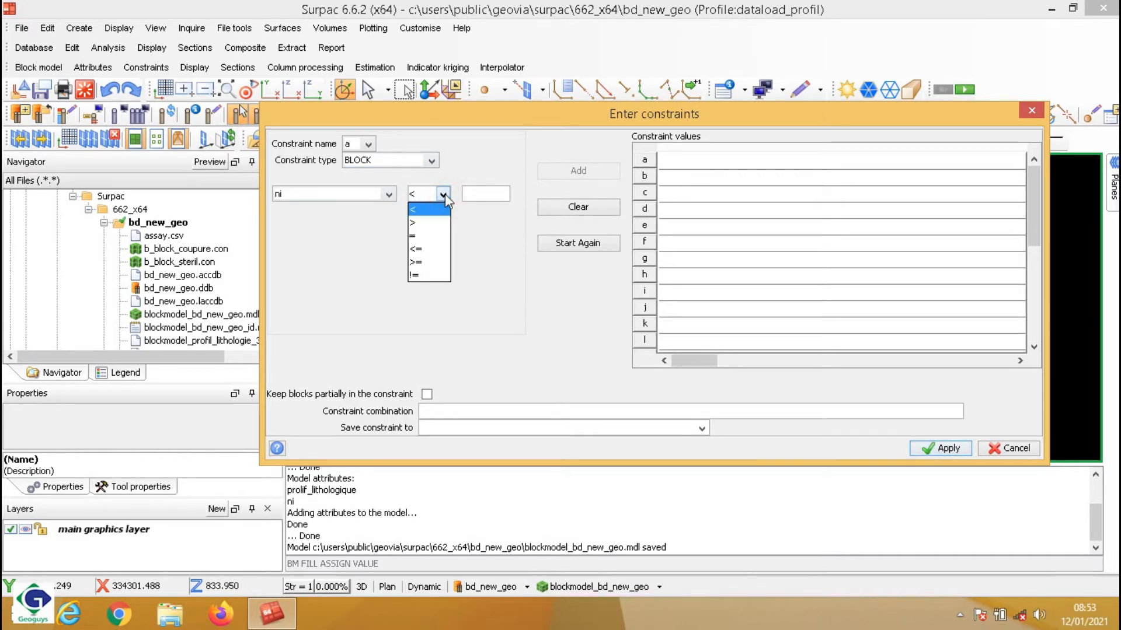
click(445, 194)
click(479, 194)
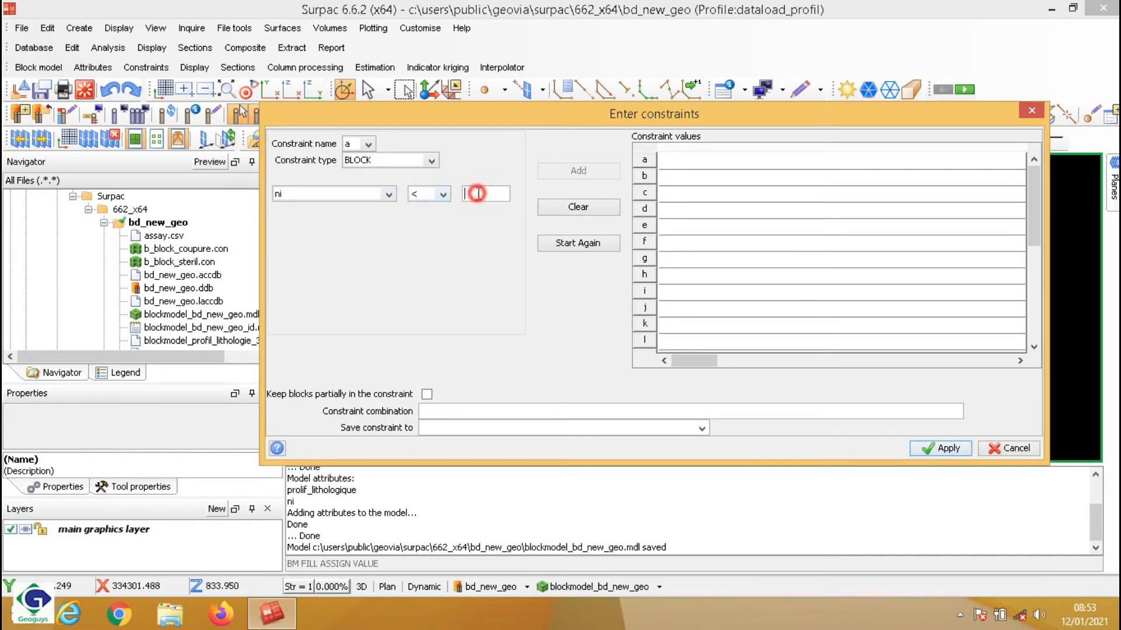
text(1.5)
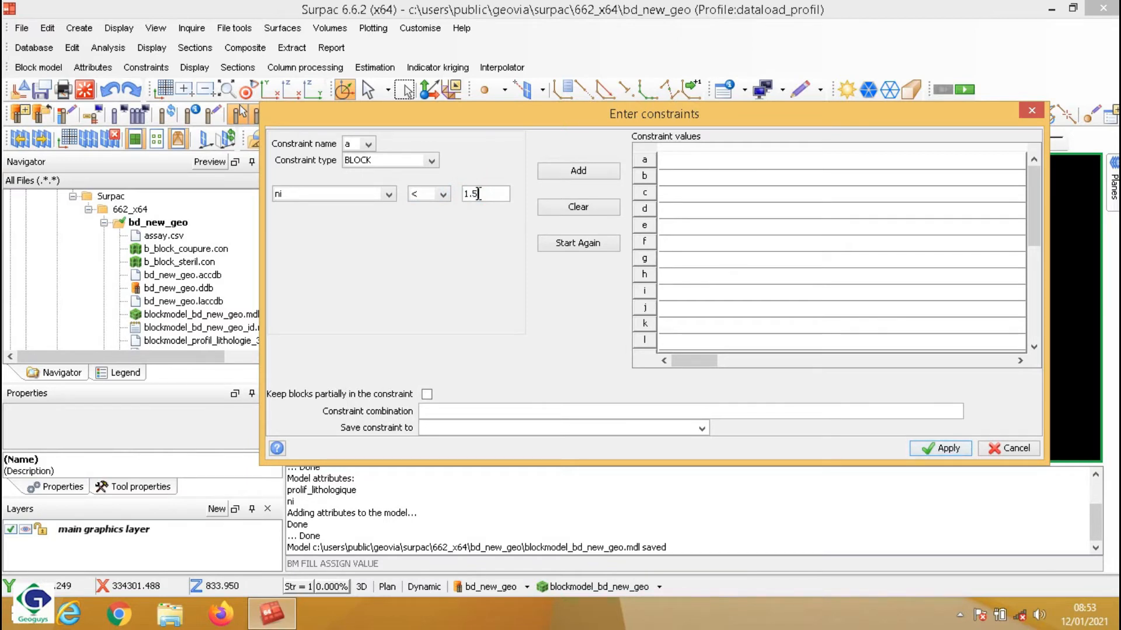
click(576, 172)
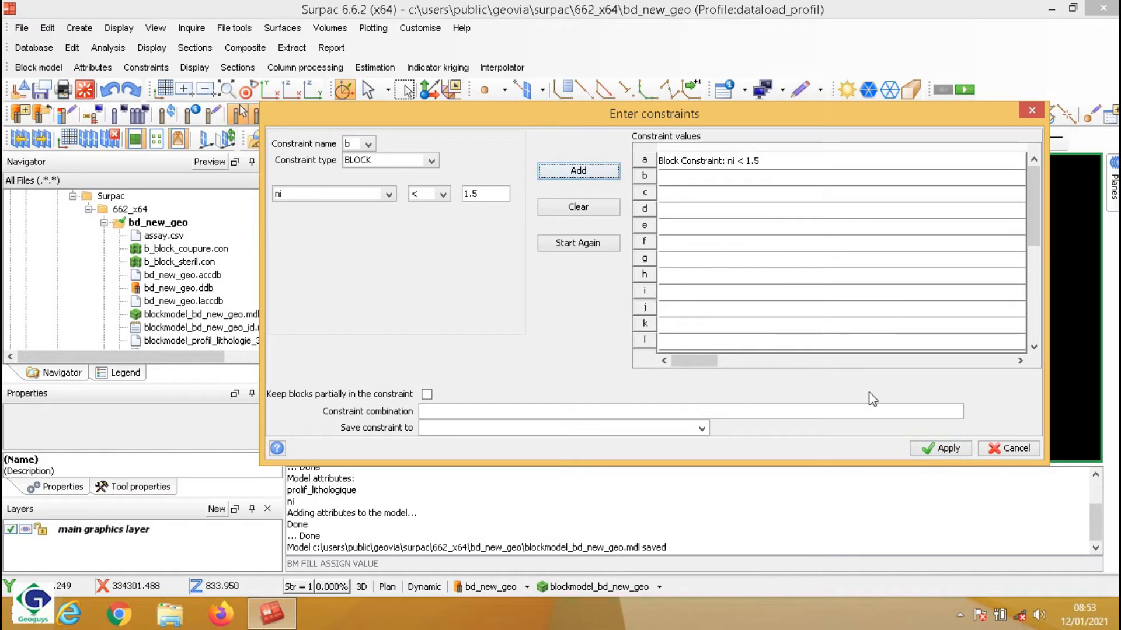
click(927, 451)
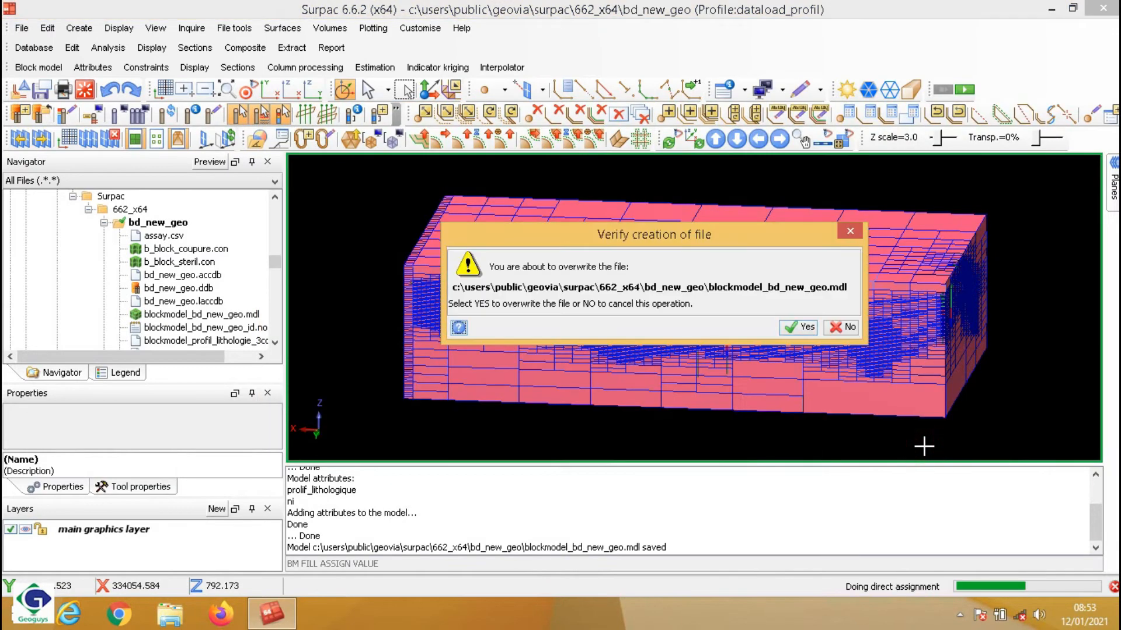
click(801, 323)
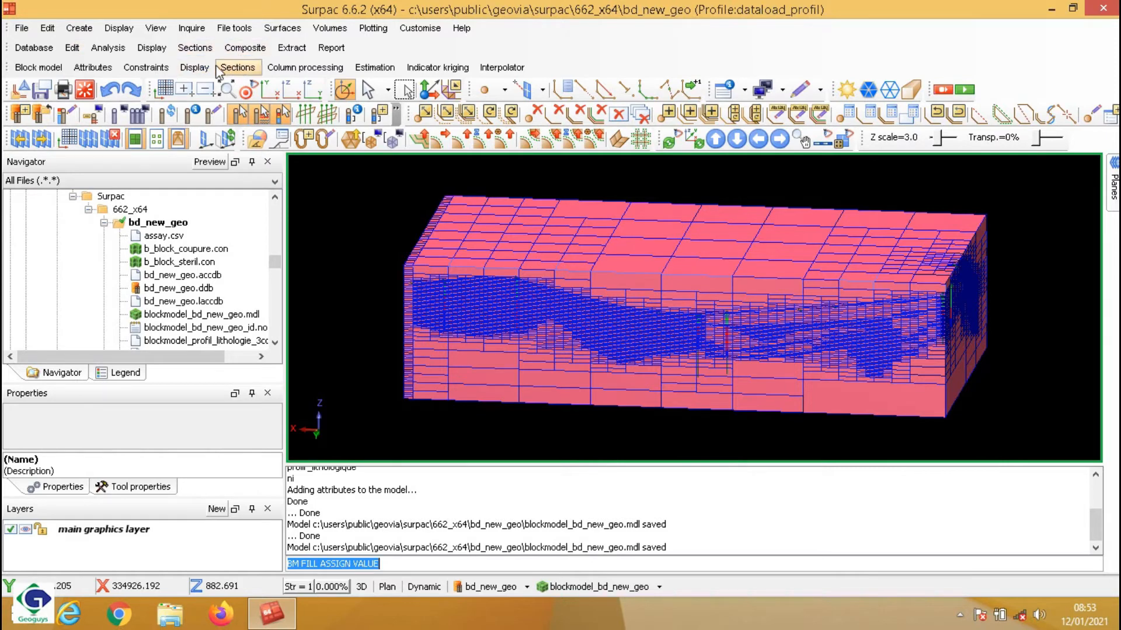
- Start a new constraint file and add the b_block_coupure.con constraint file with the Inside option on
click(149, 67)
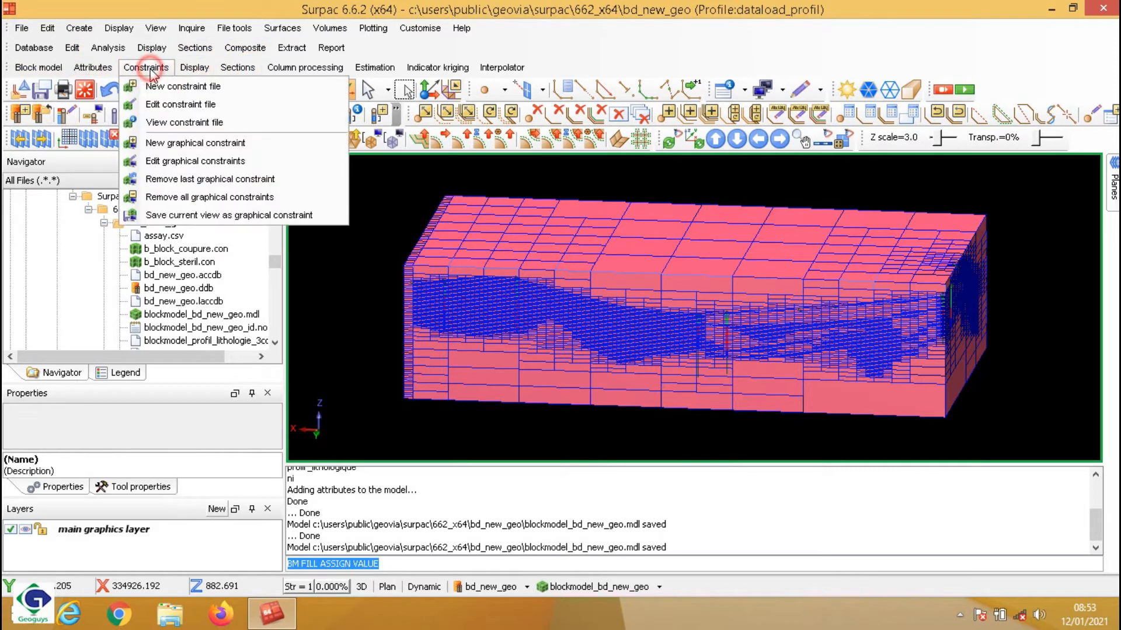
click(168, 87)
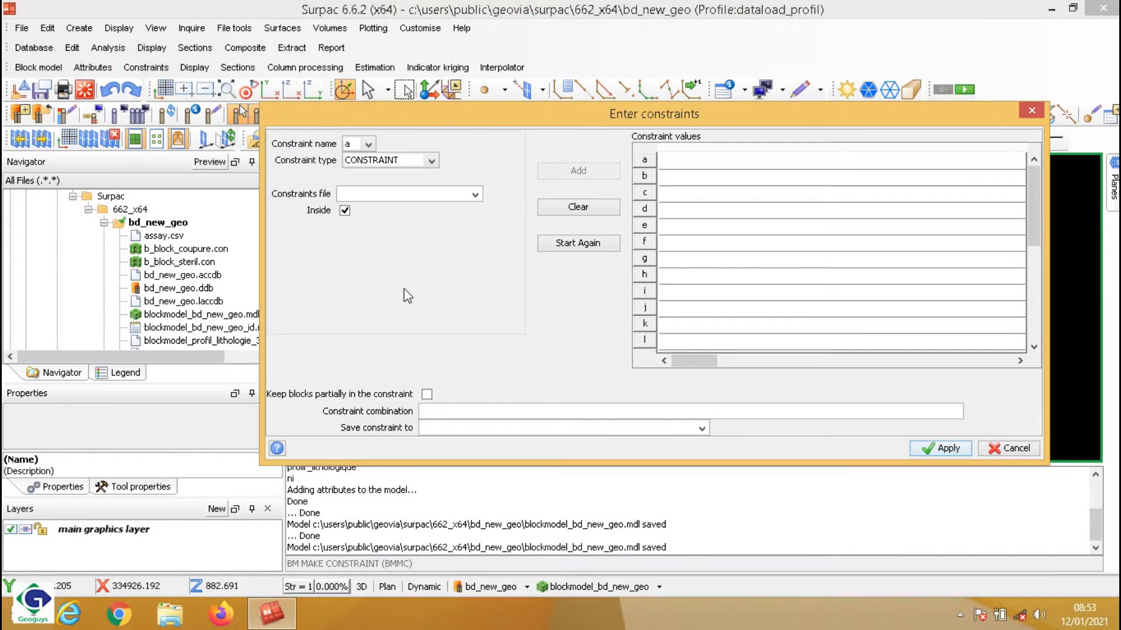
click(474, 194)
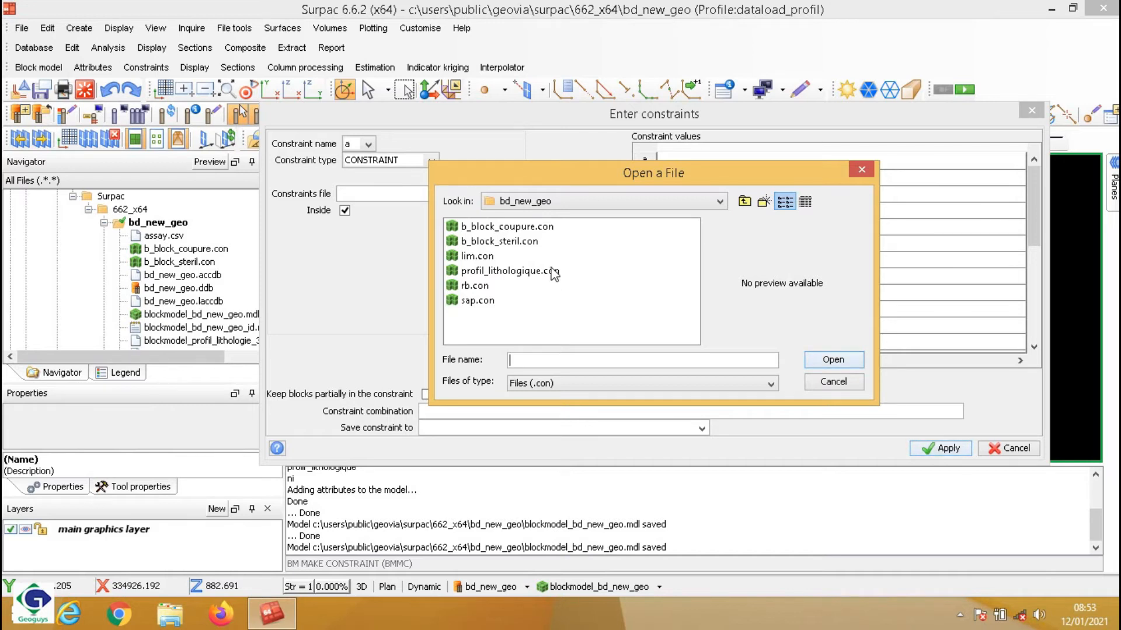
click(528, 227)
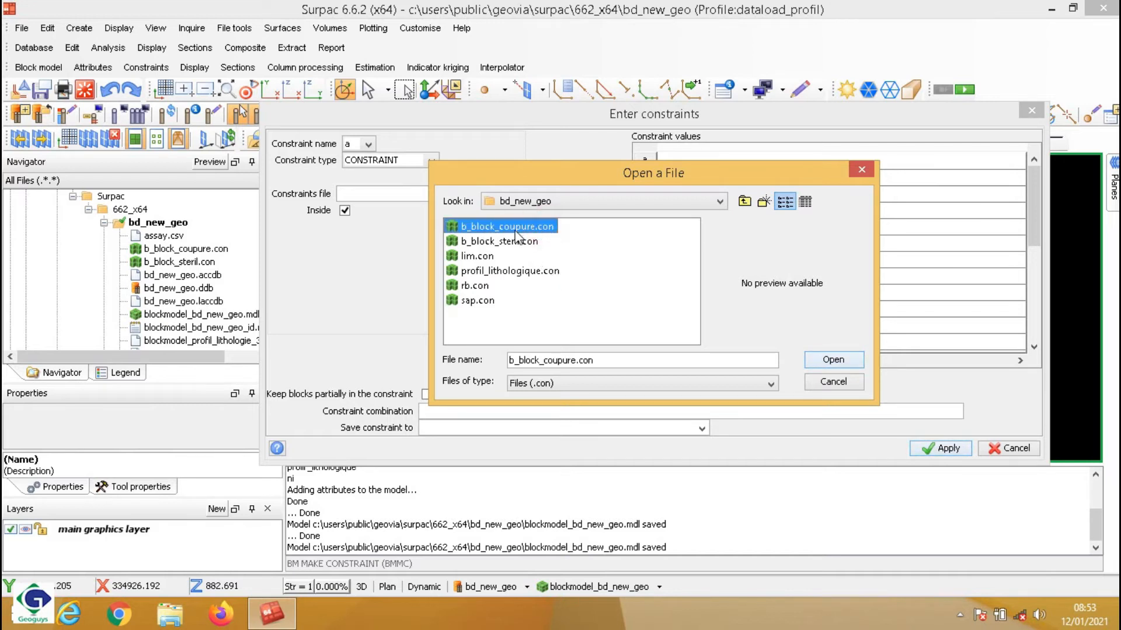
click(834, 360)
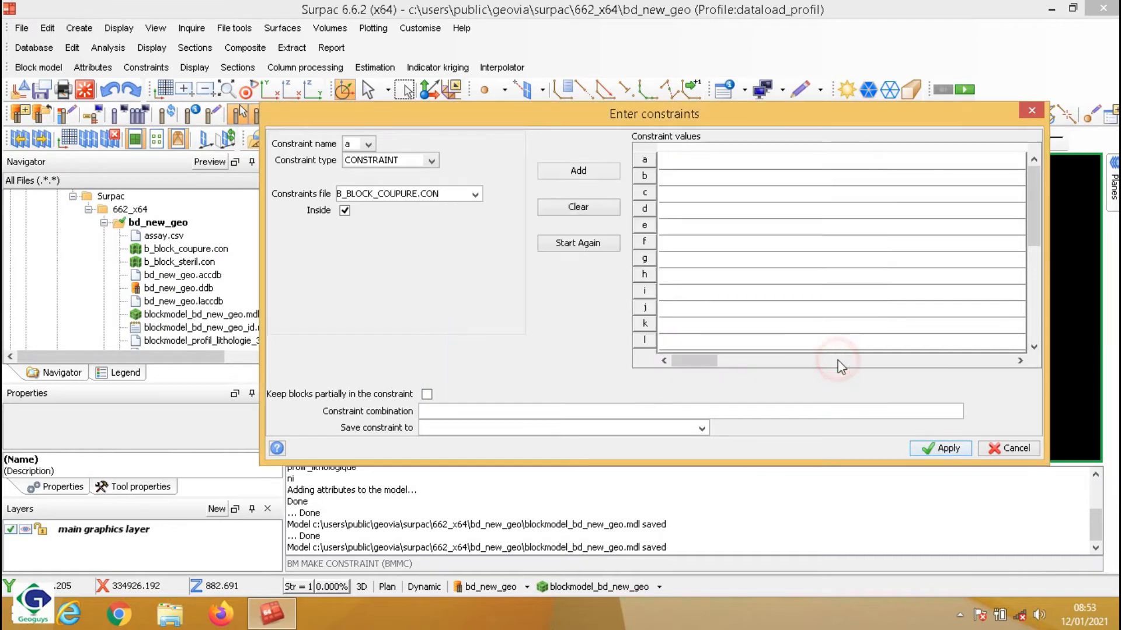
click(597, 174)
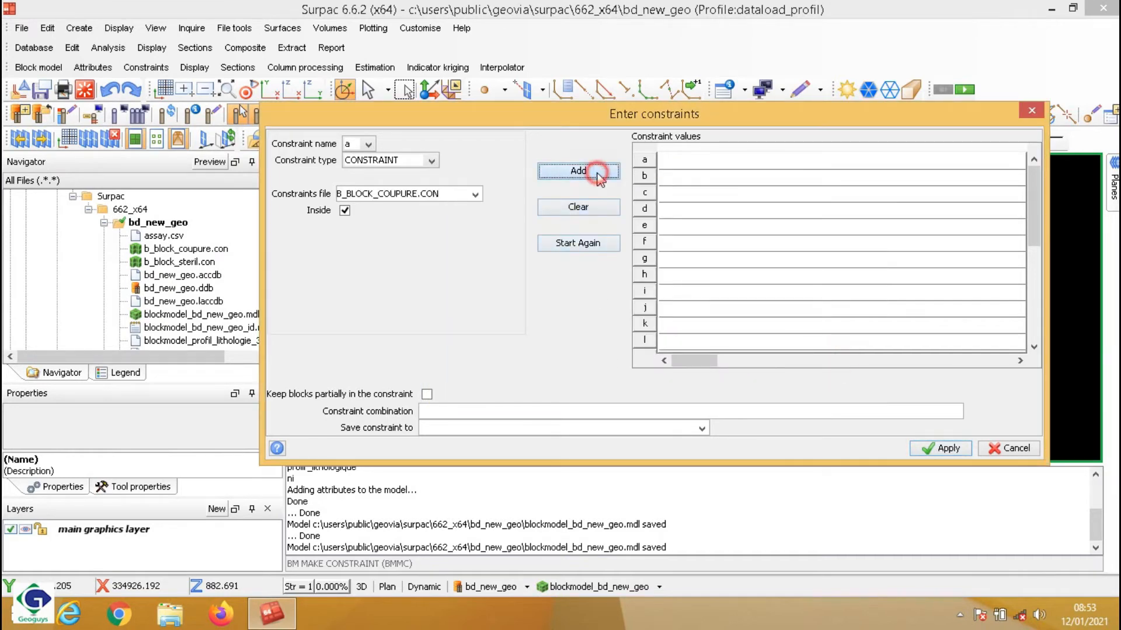
click(475, 195)
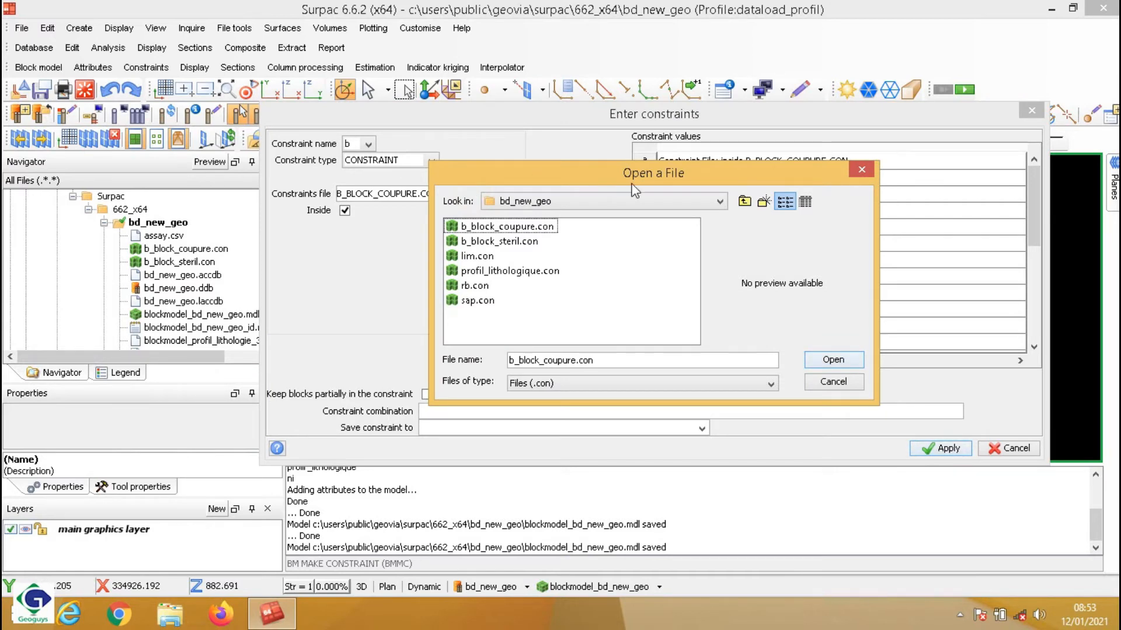
click(860, 171)
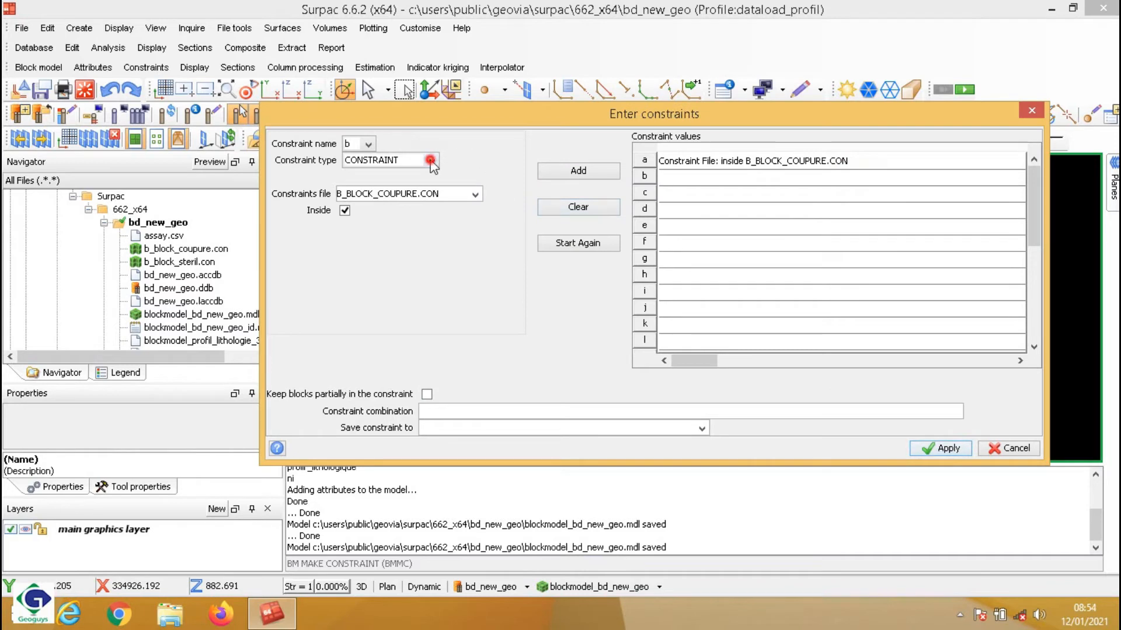
- Add a BLOCK constraint of ni < 1.5 as the second constraint in the new constraint file
click(431, 160)
click(398, 202)
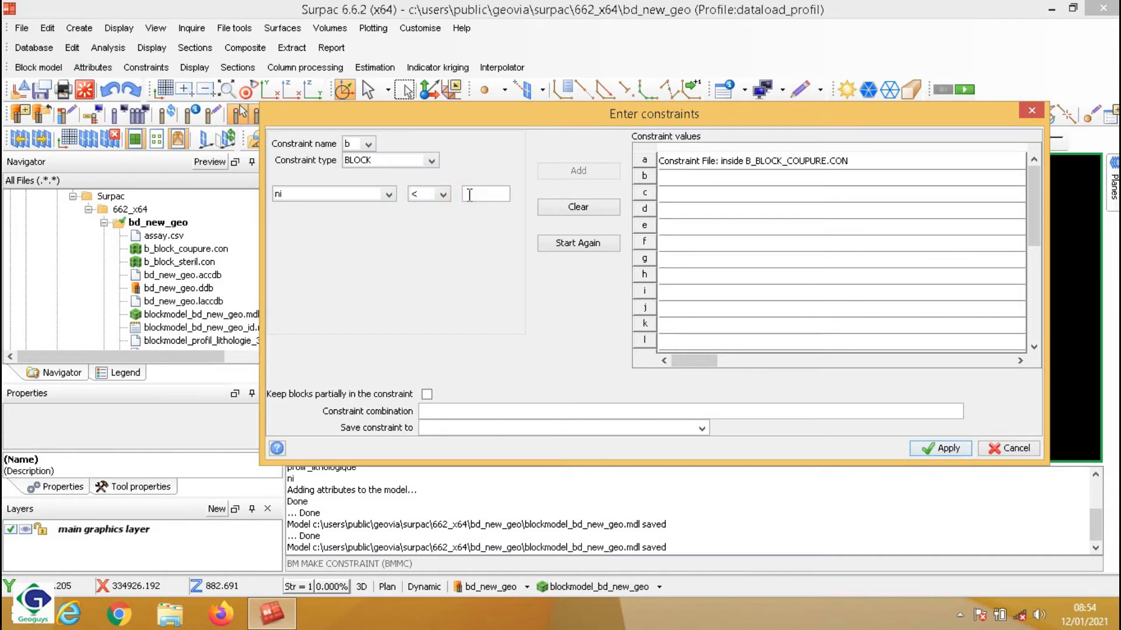
text(15)
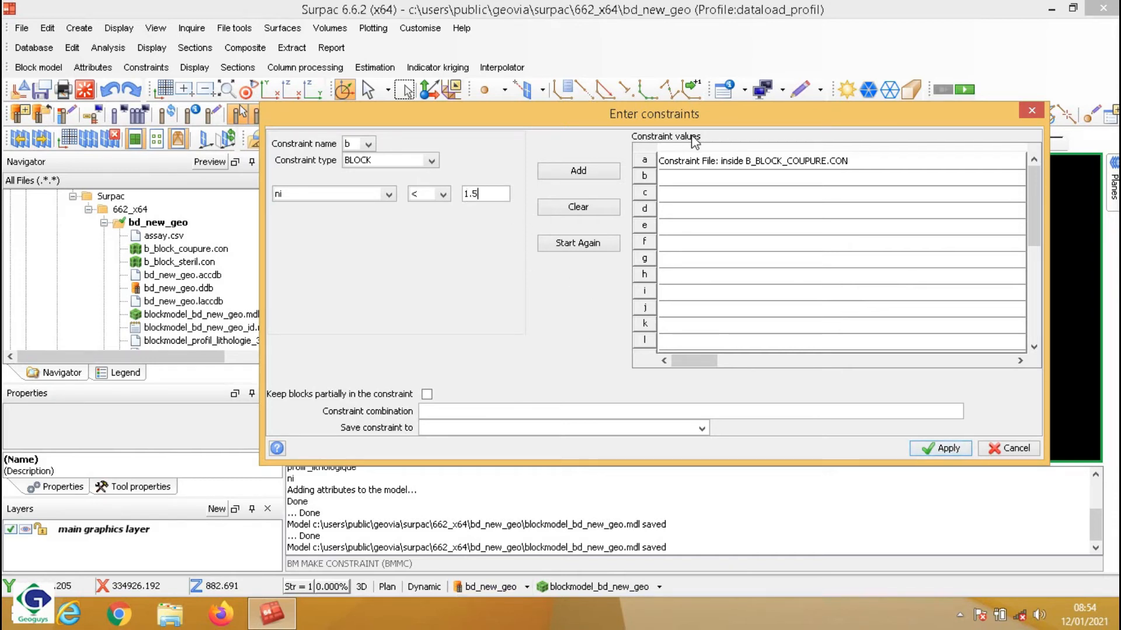
click(599, 176)
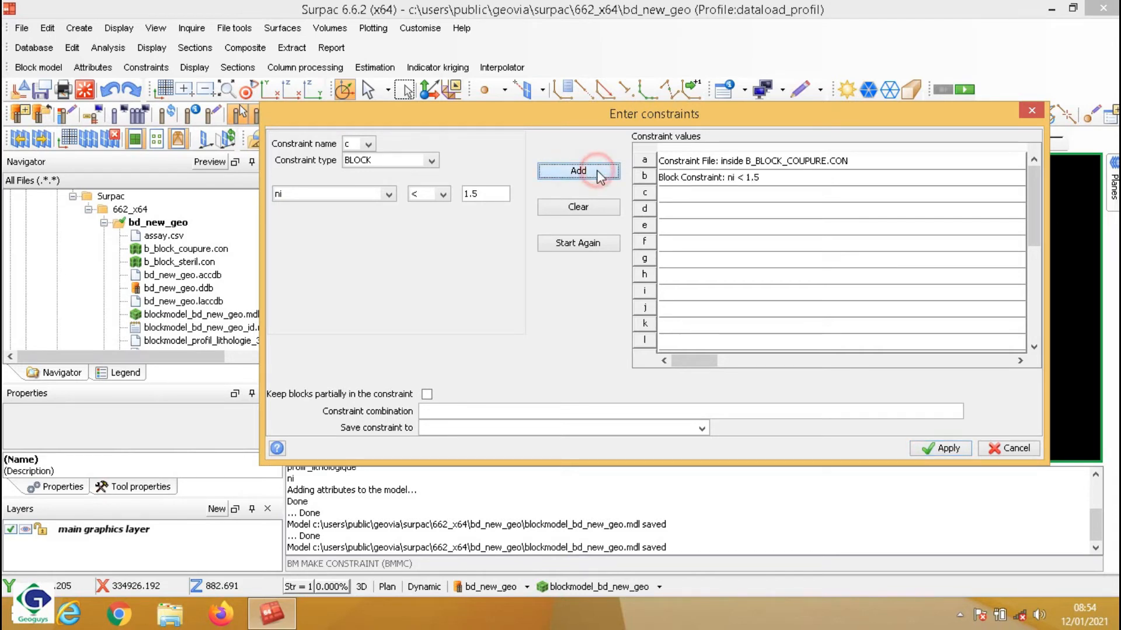
- Combine the two constraints as "a or b" and save the constraint file as sterile_dissocier
click(431, 426)
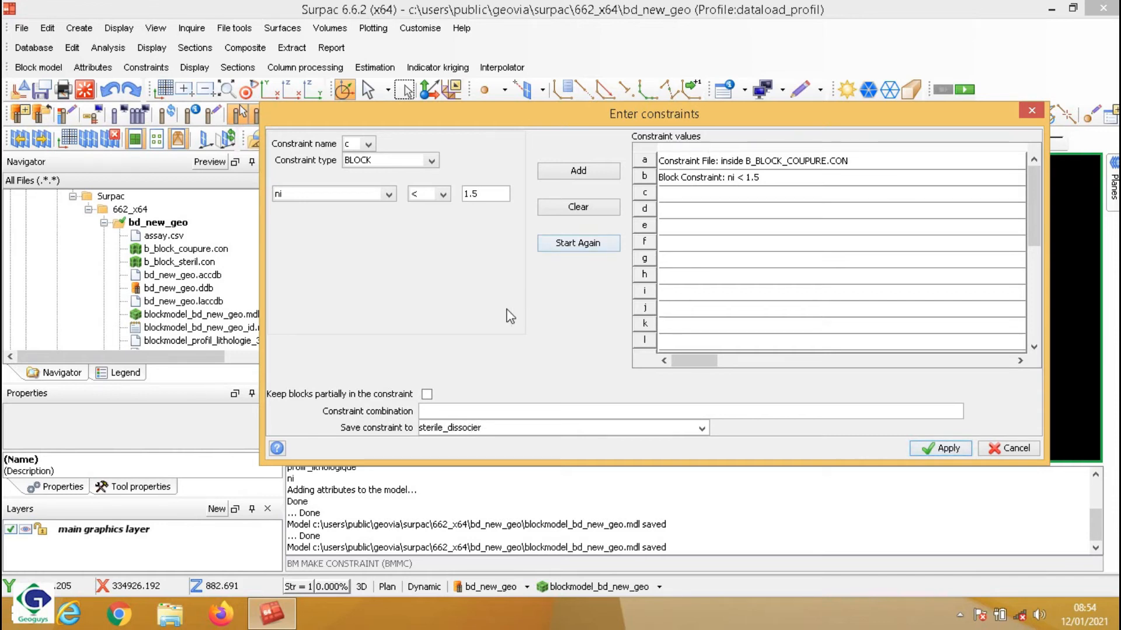
click(454, 413)
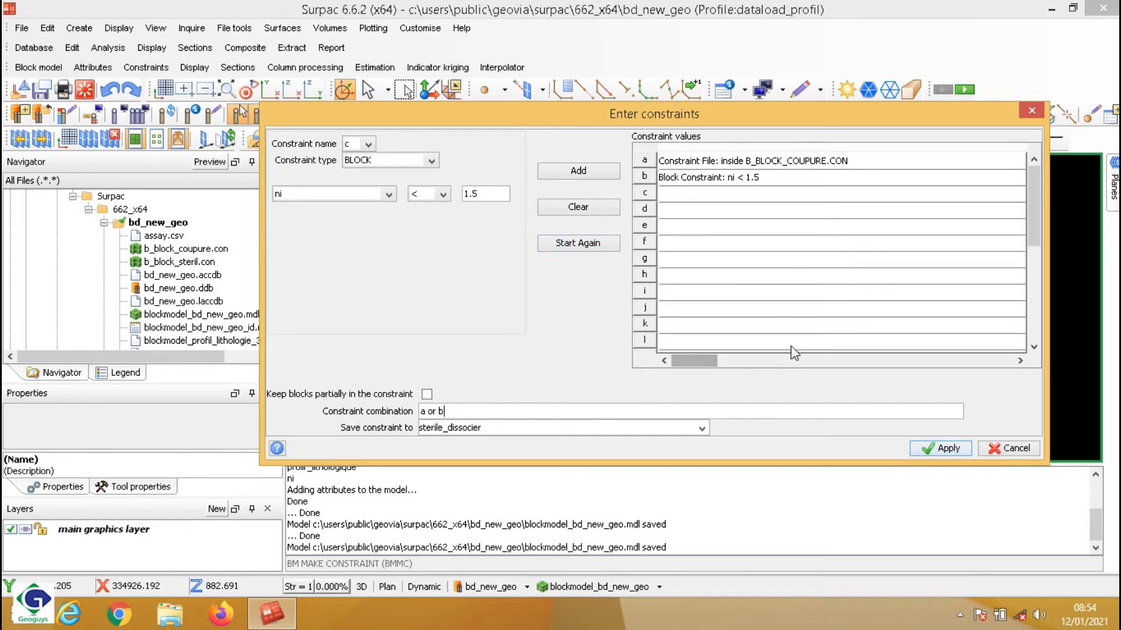
click(948, 453)
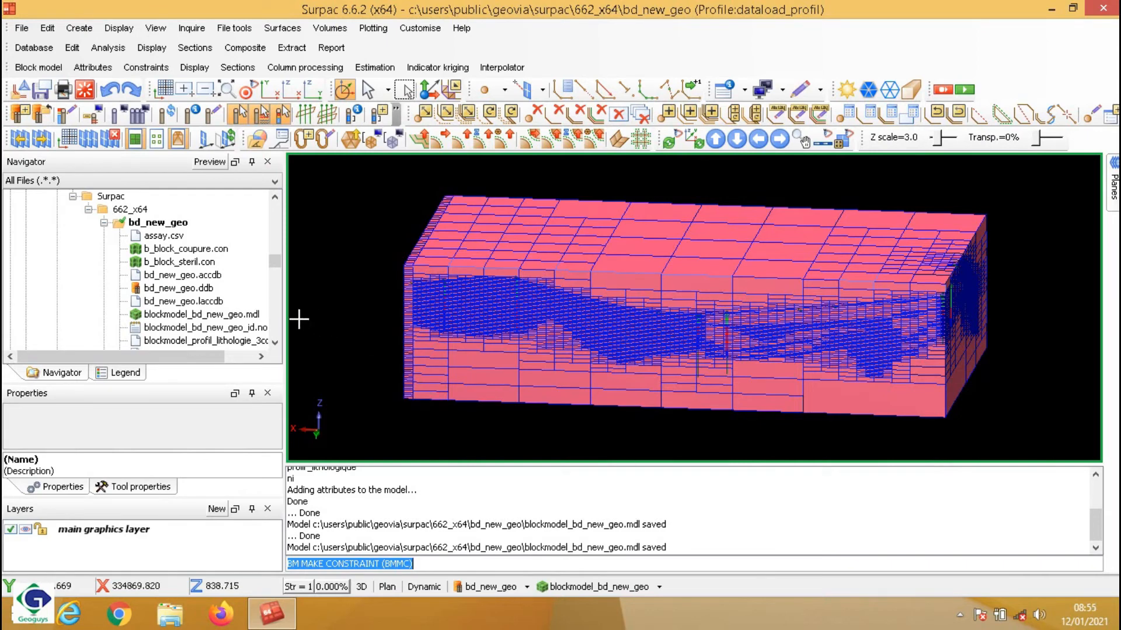
- Apply the profil_lithologique.con constraint to the displayed block model and turn off the block edges
drag(274, 344, 273, 343)
drag(207, 301, 629, 359)
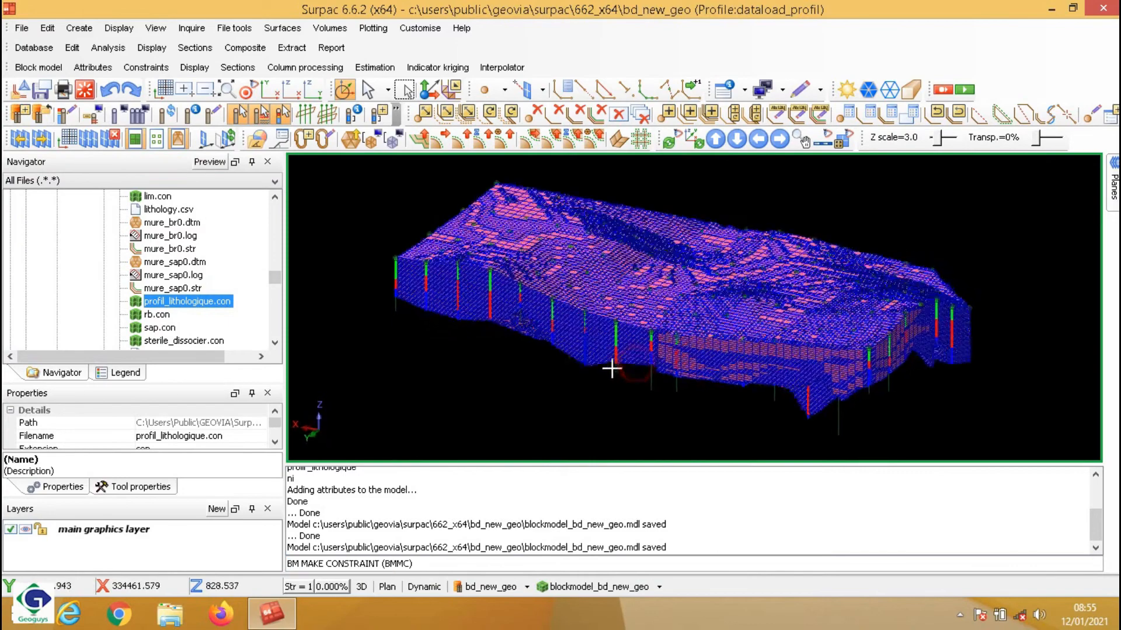
click(890, 89)
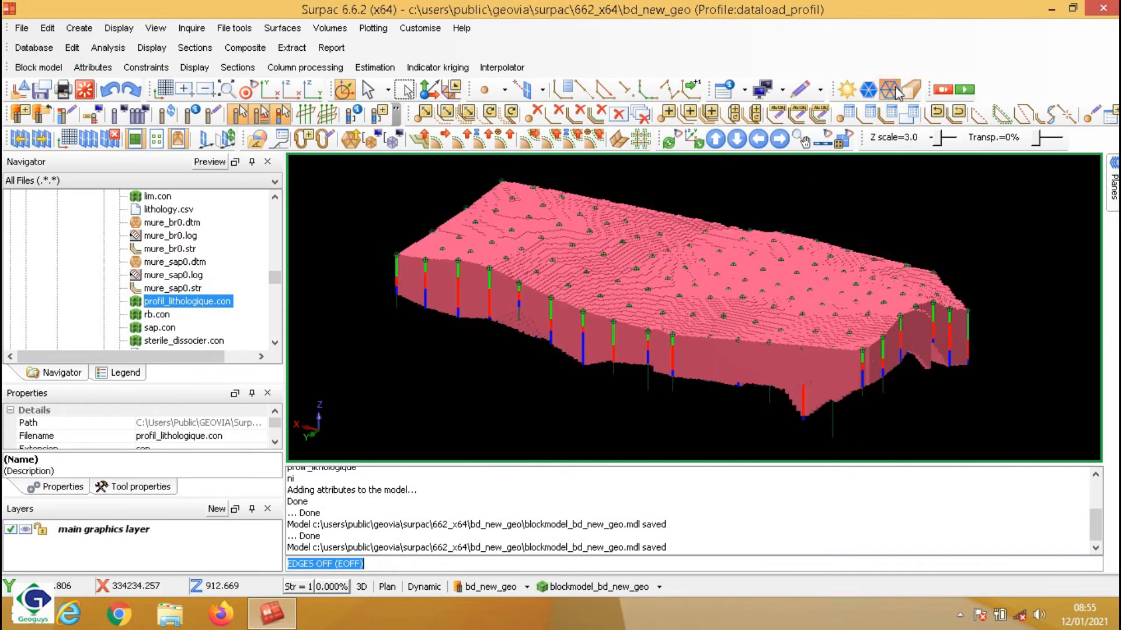
drag(826, 280, 851, 289)
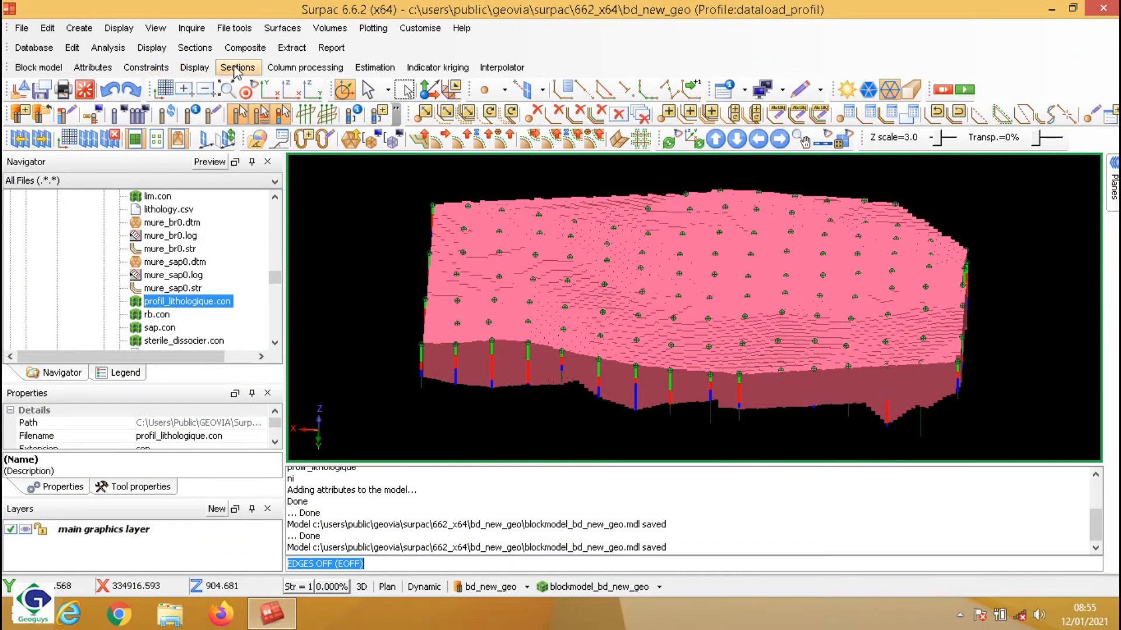
- Start colouring the block model by the sterile_resert attribute and scan its values
click(196, 68)
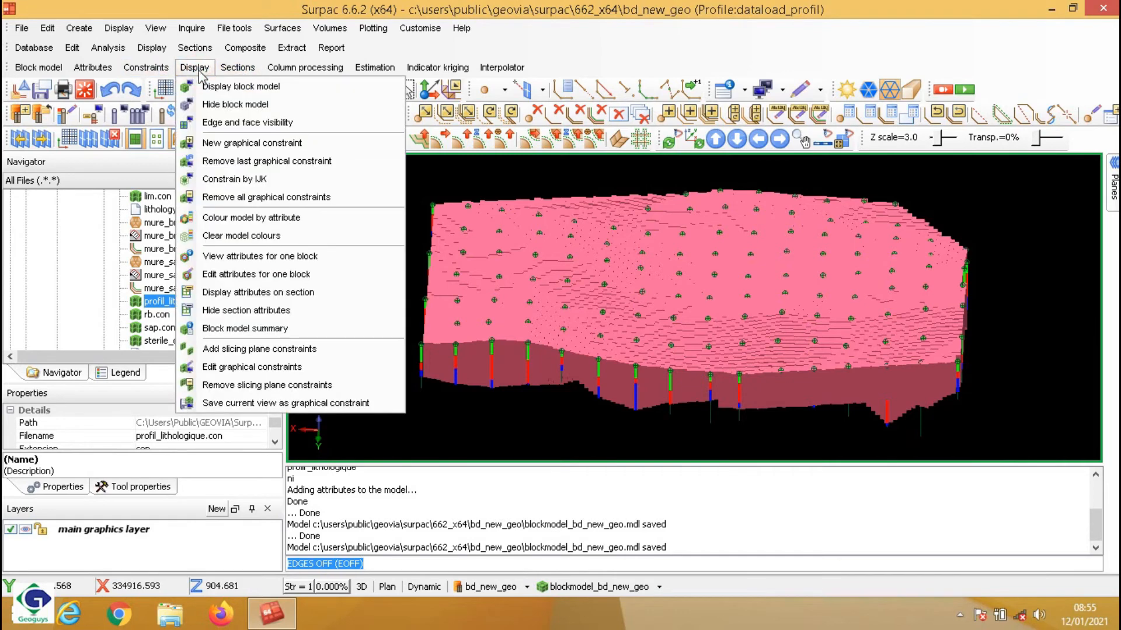
click(234, 219)
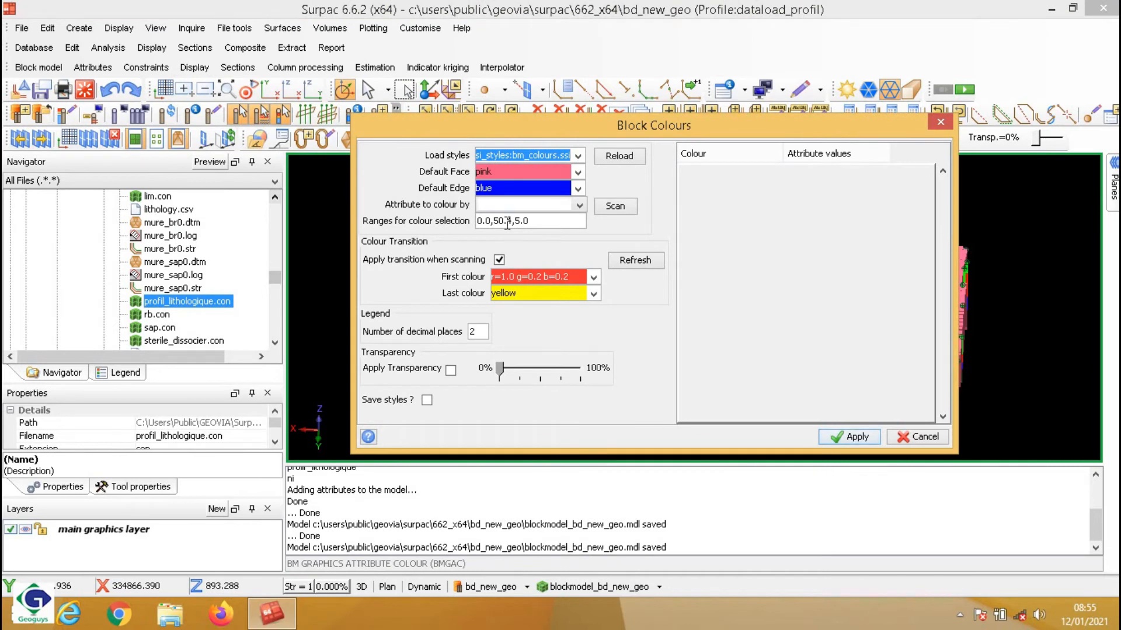
click(578, 206)
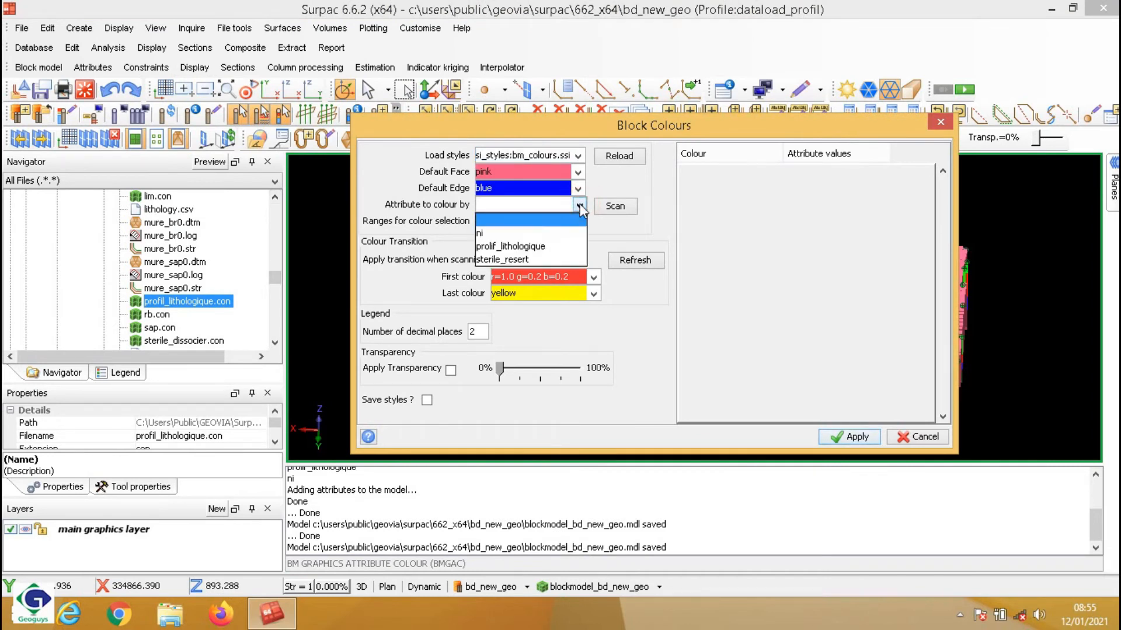
click(552, 259)
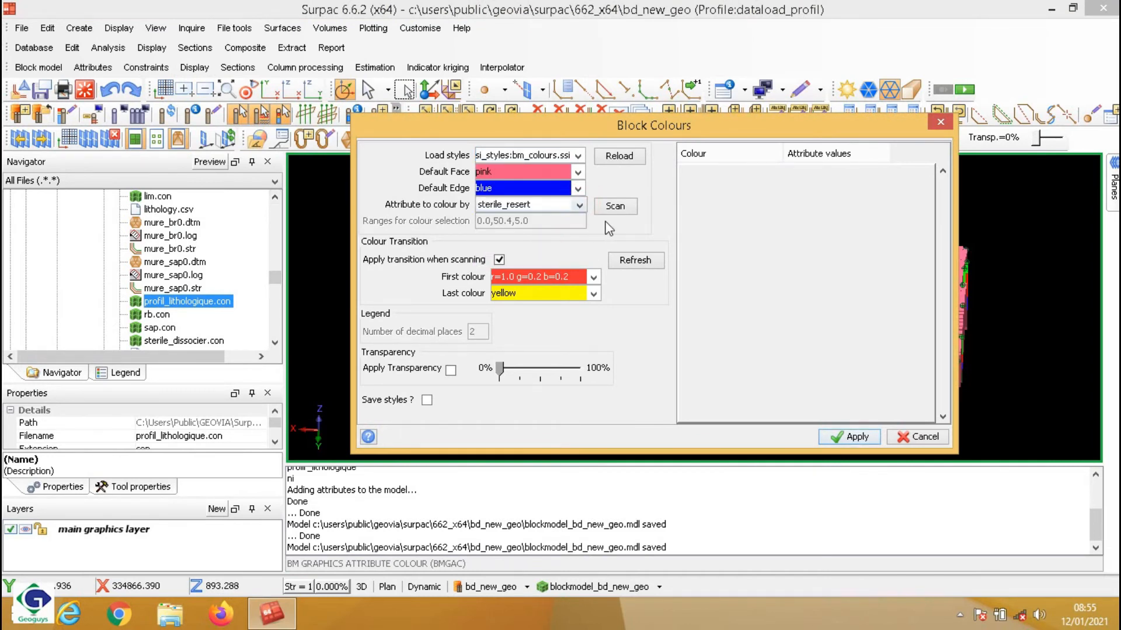
click(618, 206)
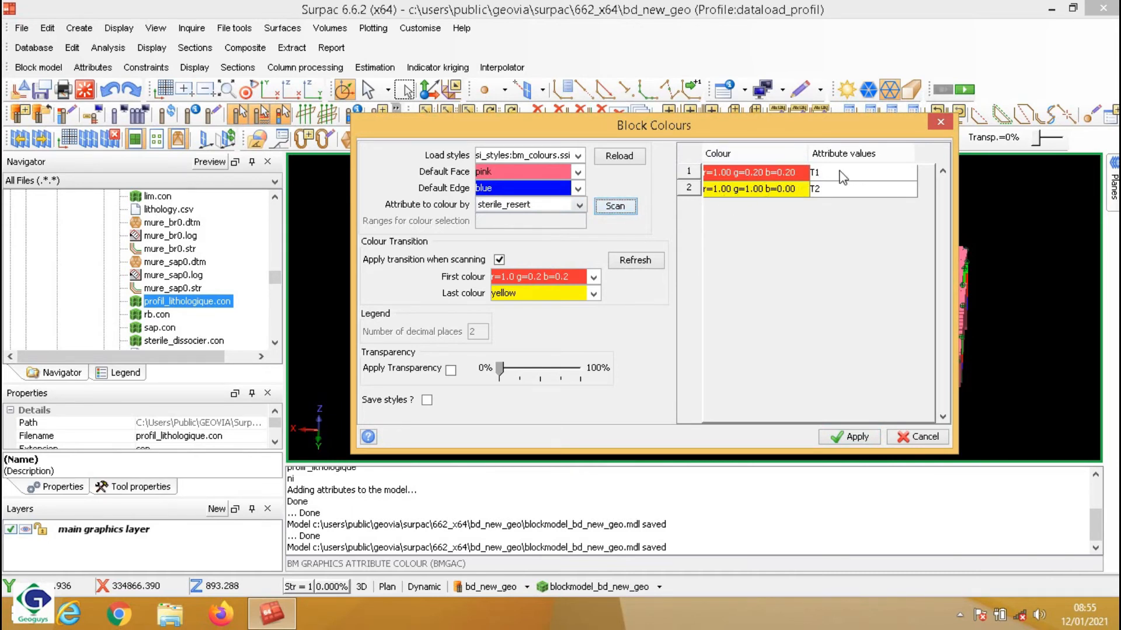
- Set the T1 blocks to red and the T2 blocks to green, apply the colours, and inspect the model from several sides
double_click(817, 173)
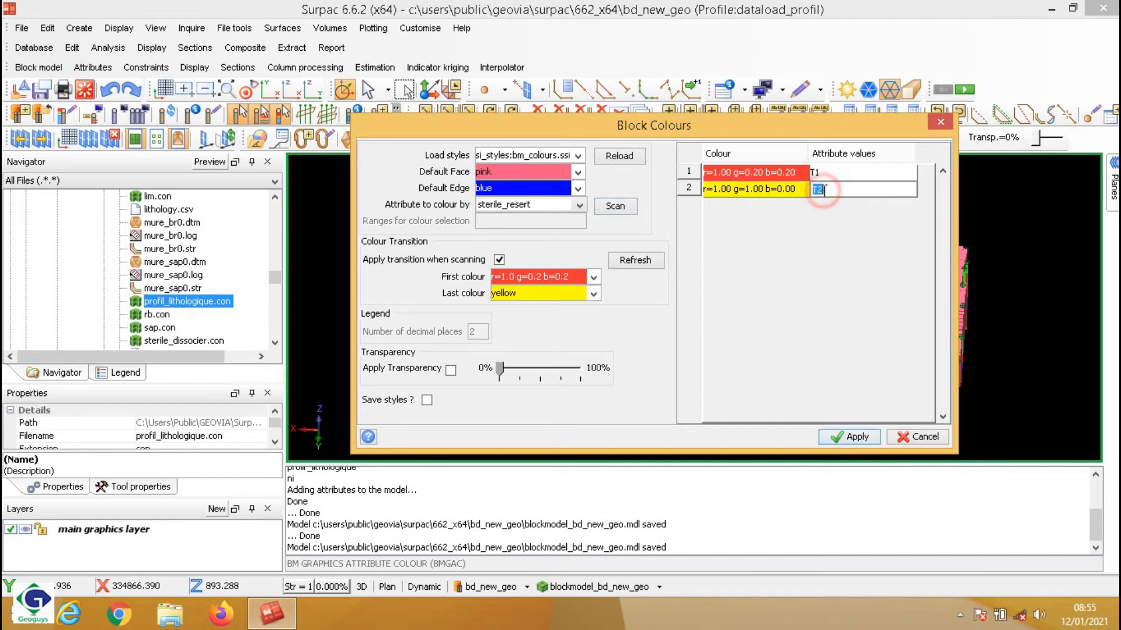
double_click(785, 172)
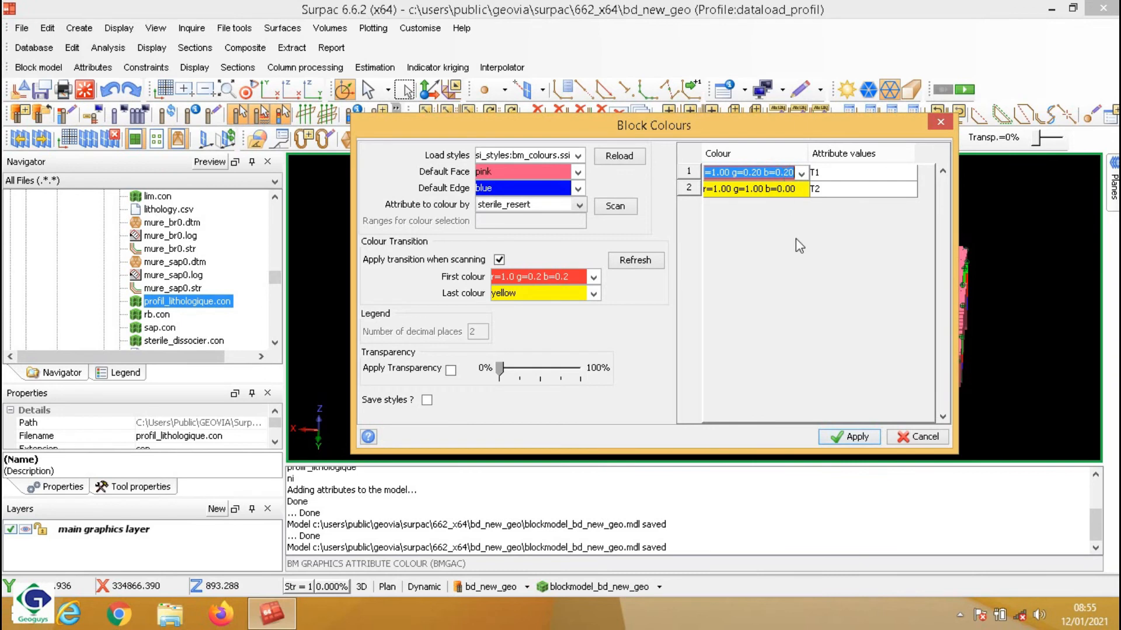
click(765, 174)
triple_click(765, 175)
text(red)
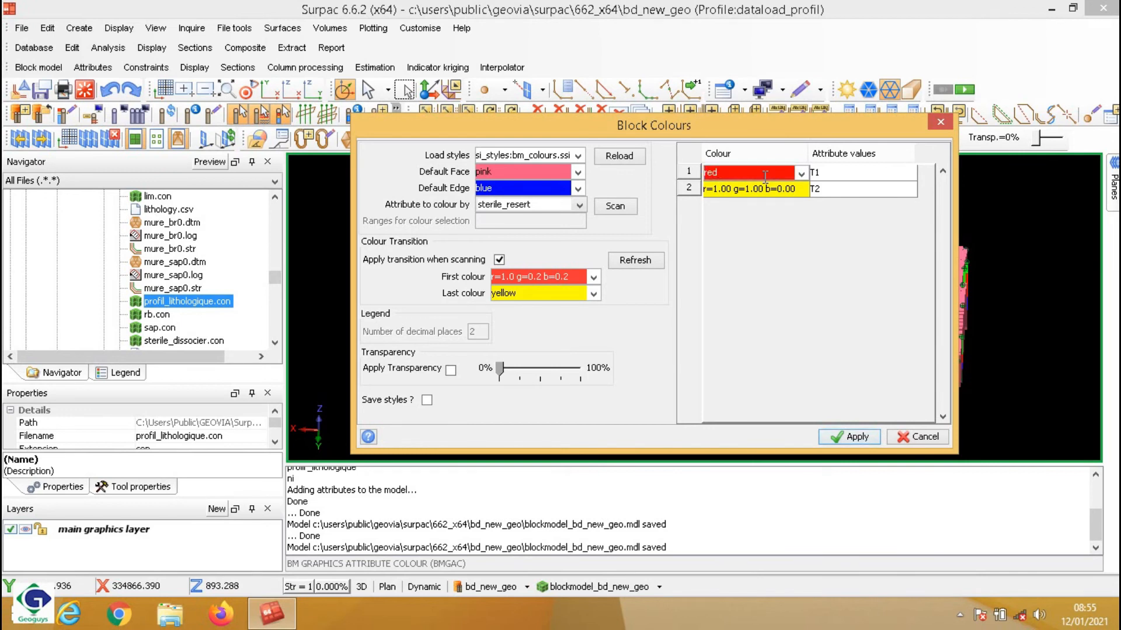
click(777, 187)
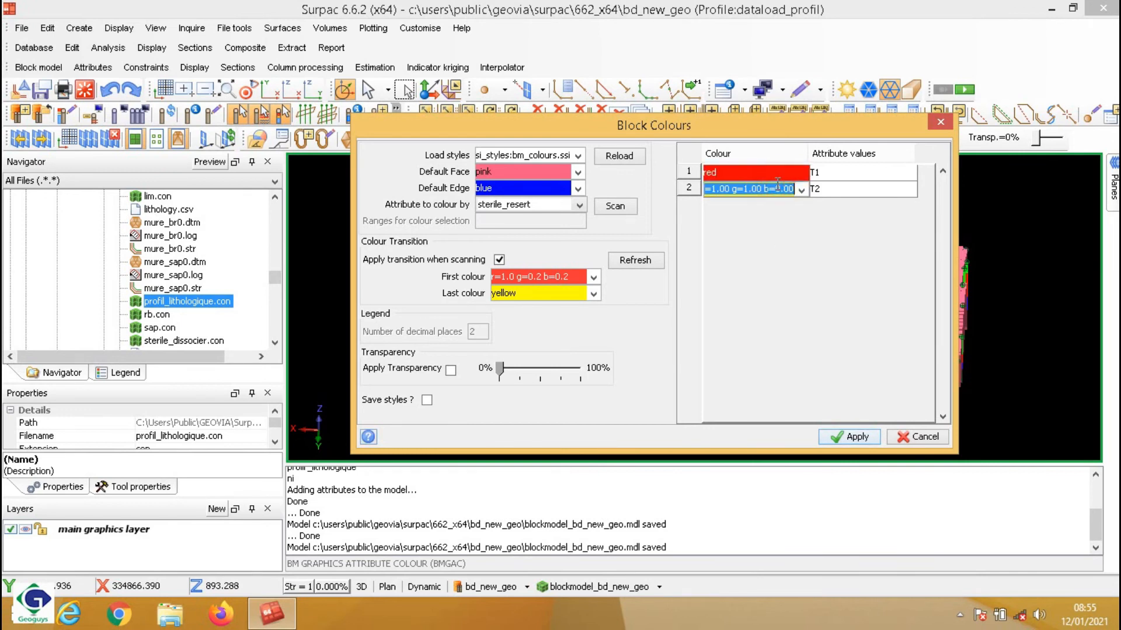
text(g)
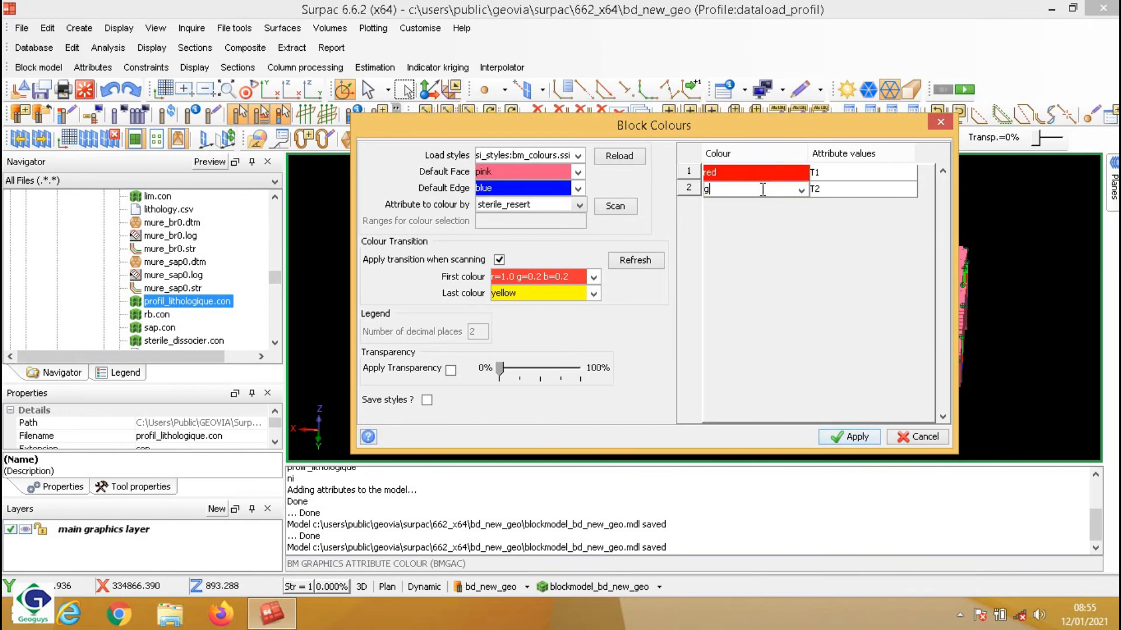
text(reen)
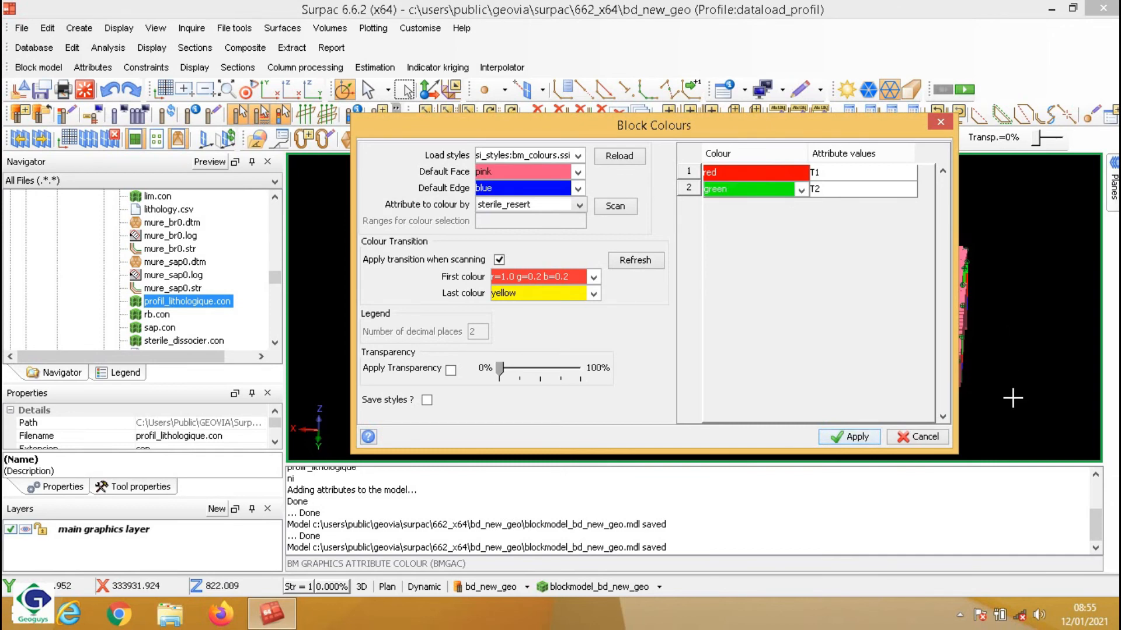
click(848, 437)
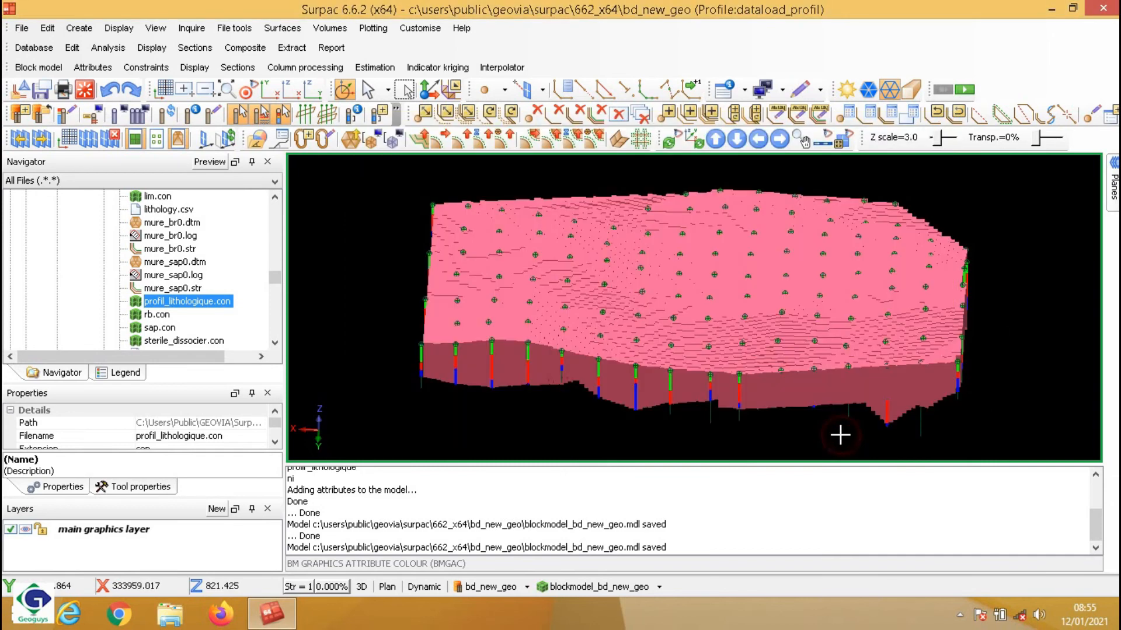
drag(950, 343, 951, 333)
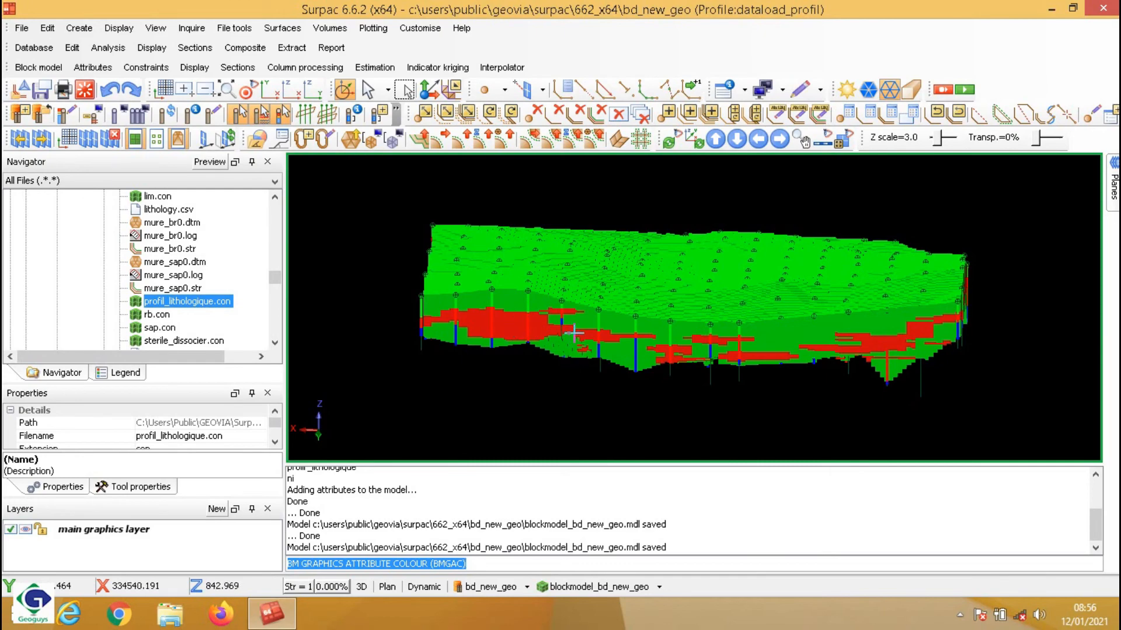
middle_drag(772, 308, 599, 306)
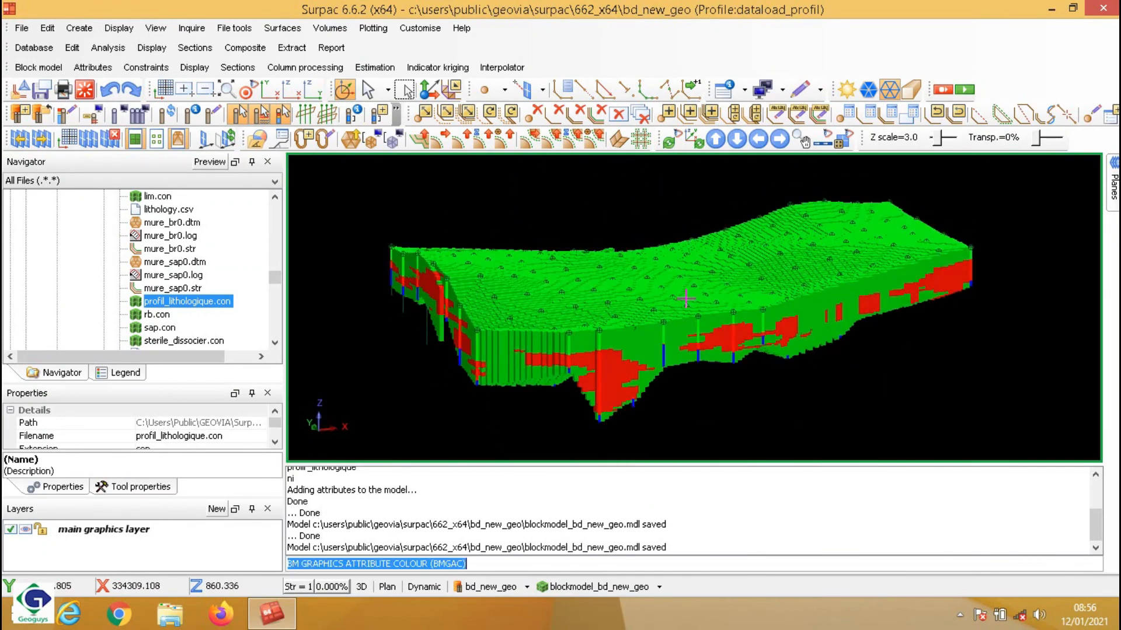